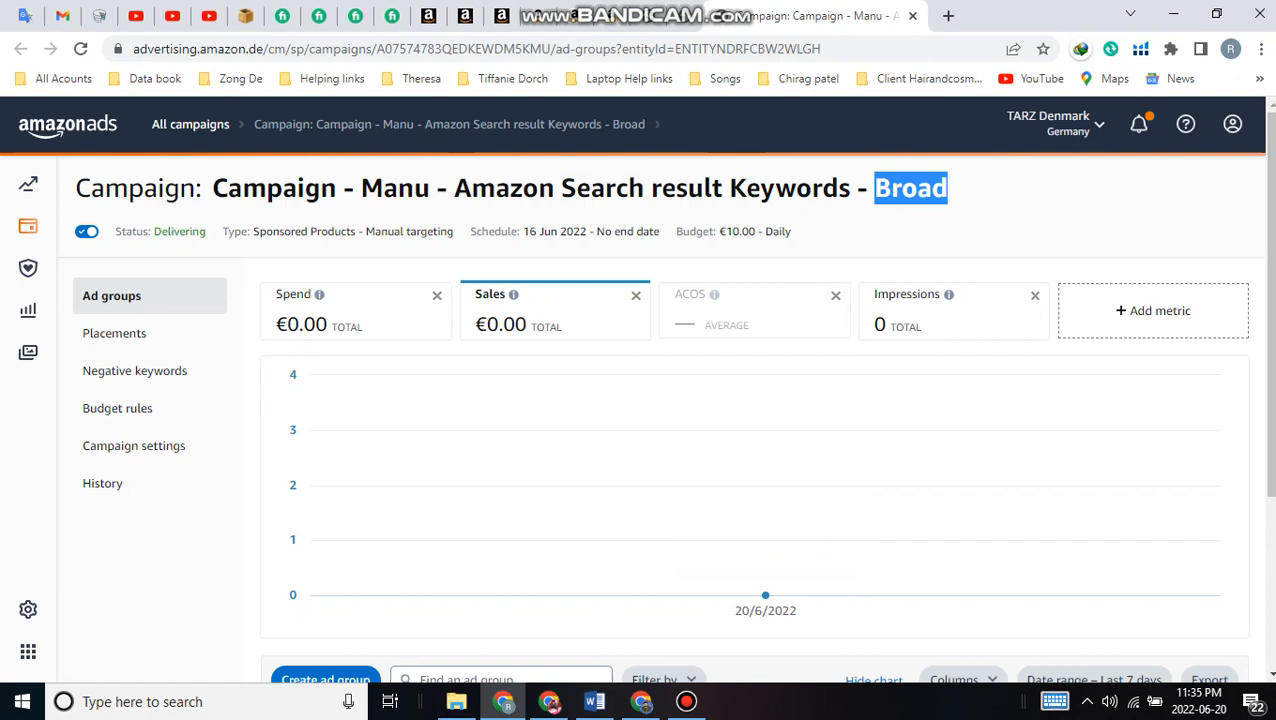
left_click_drag(212, 188, 947, 188)
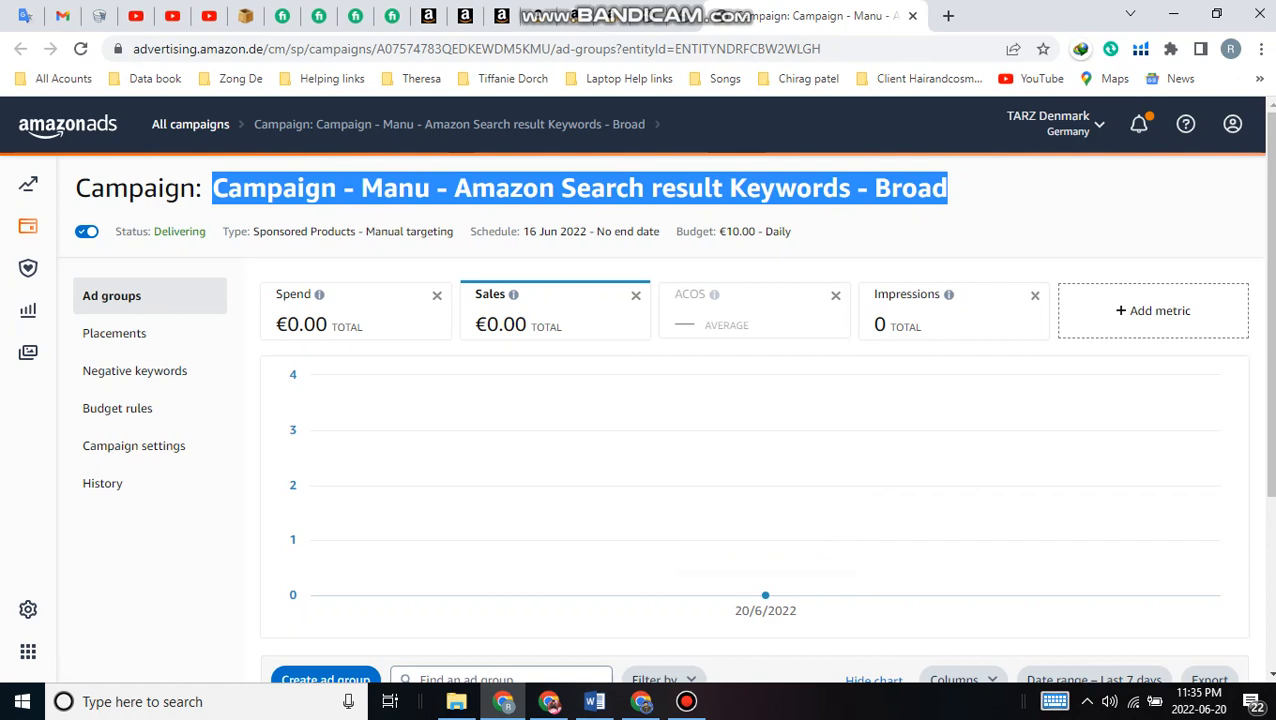
left_click(947, 188)
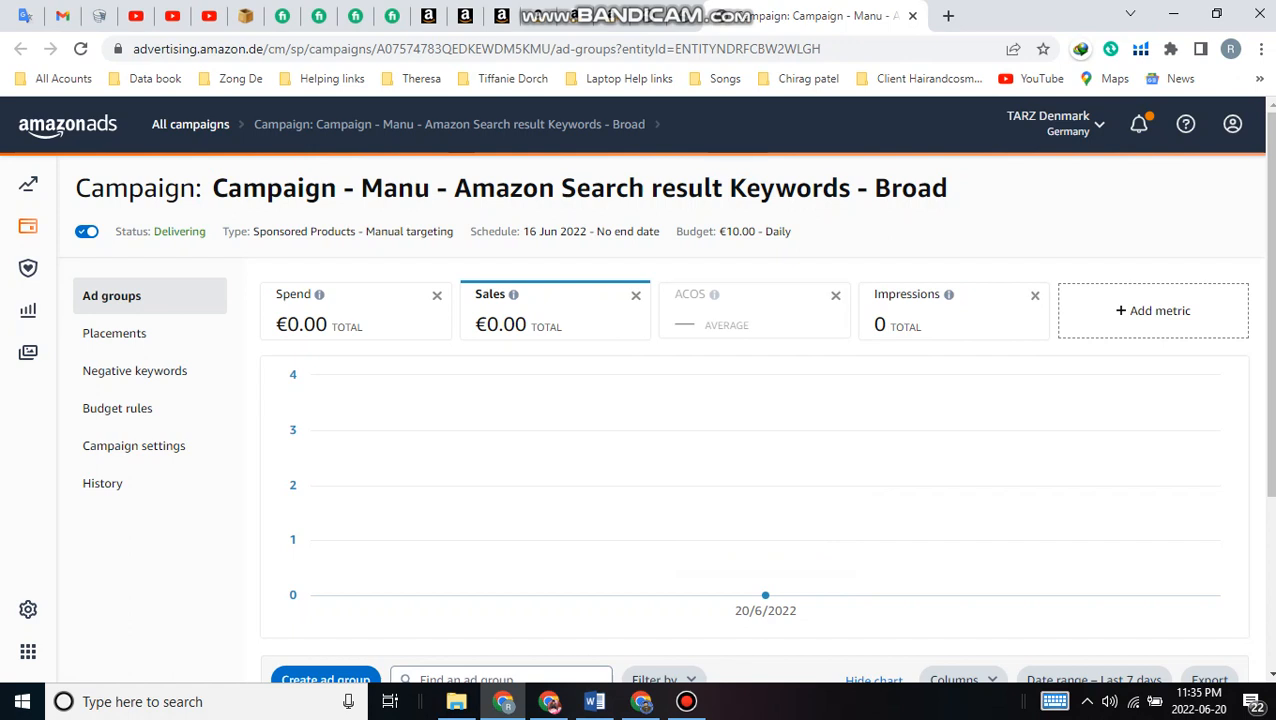
left_click_drag(874, 188, 947, 188)
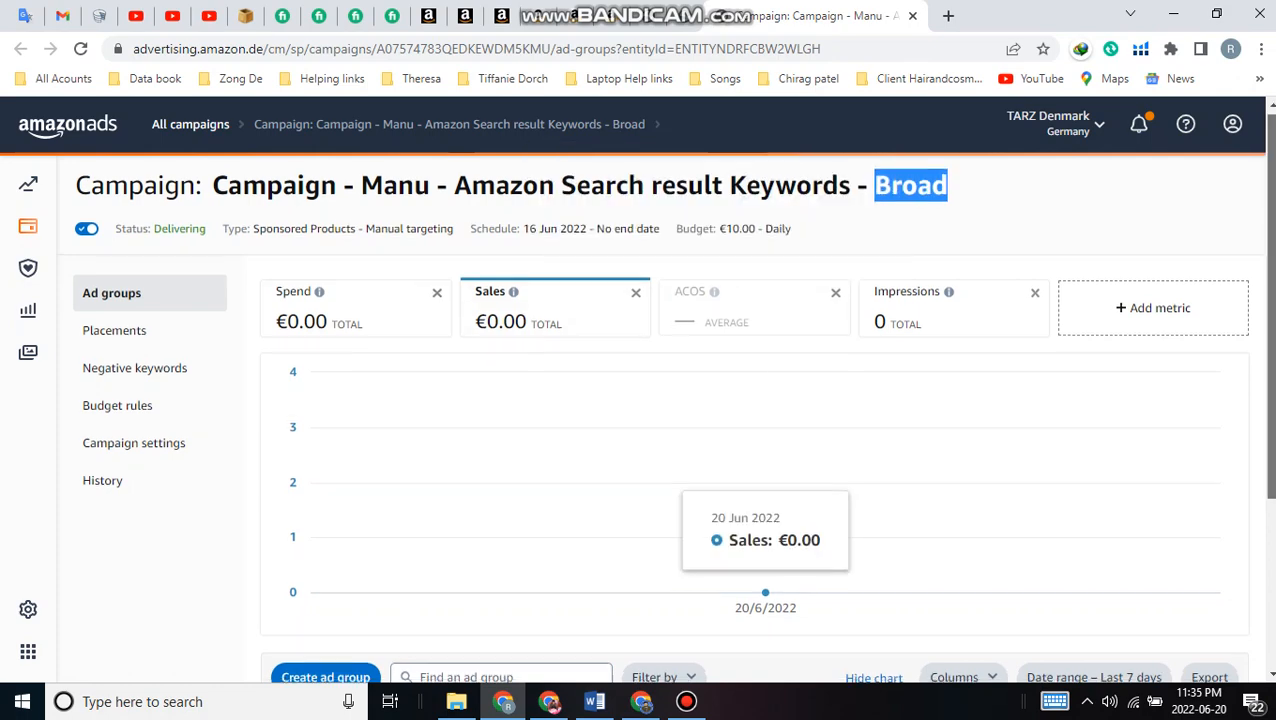
Open the ad group of the Broad search result keywords campaign in a new browser tab and switch to it.
scroll(765, 470, "down", 3)
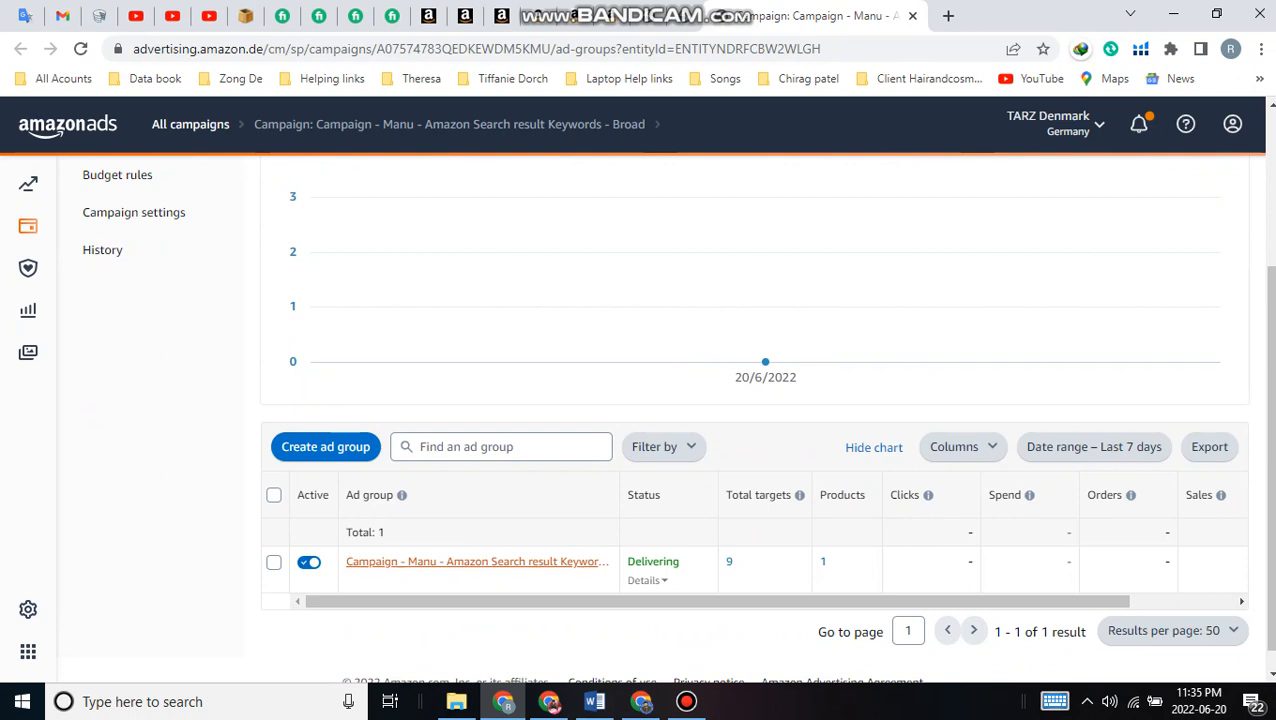
right_click(421, 562)
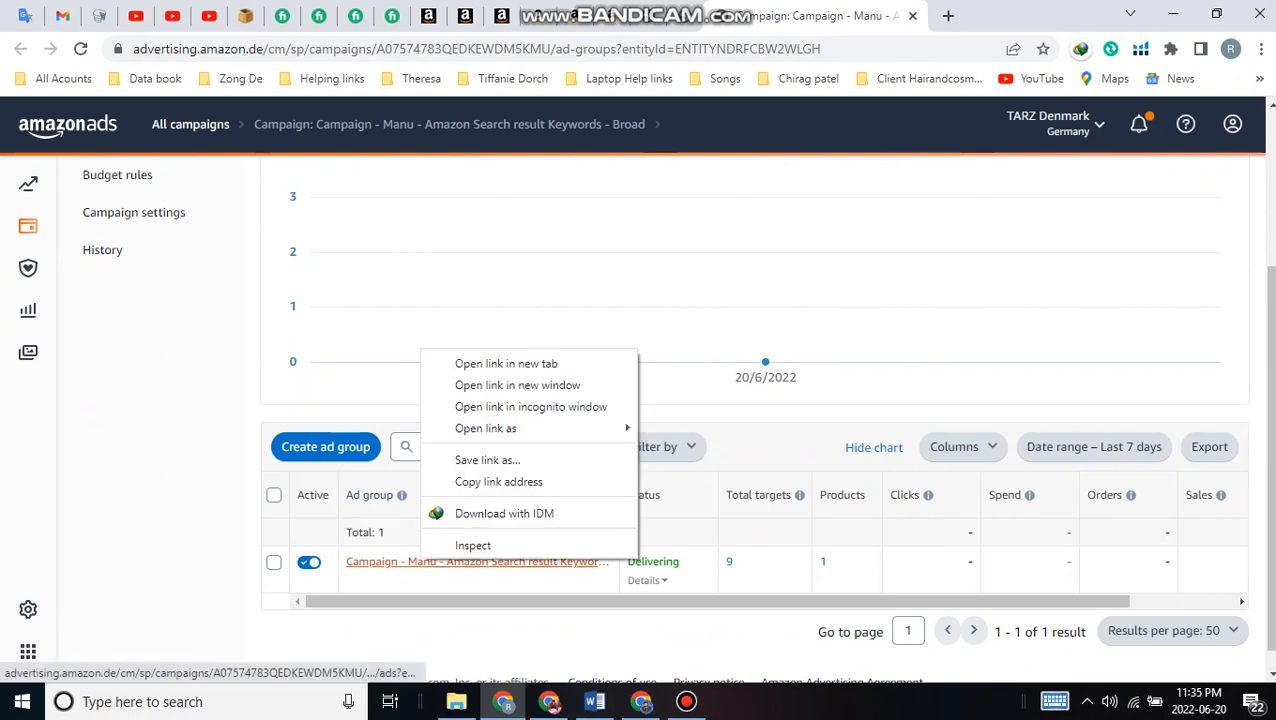
left_click(506, 363)
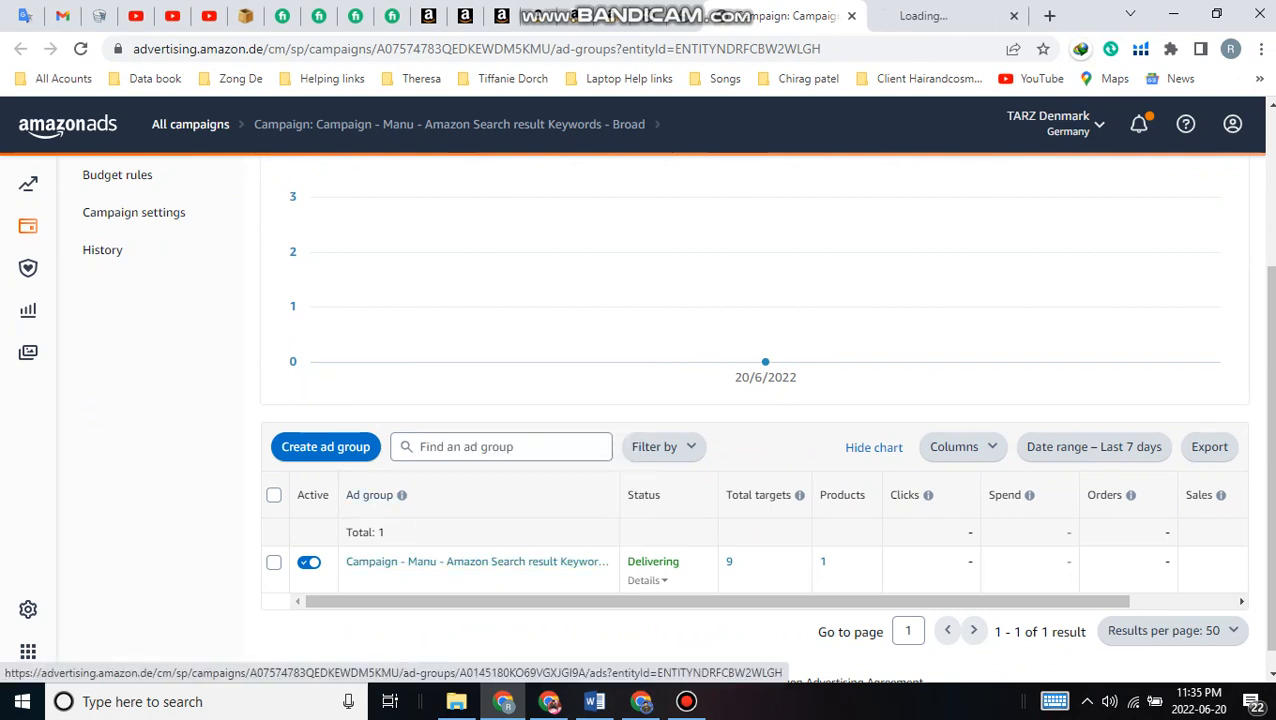
left_click(938, 16)
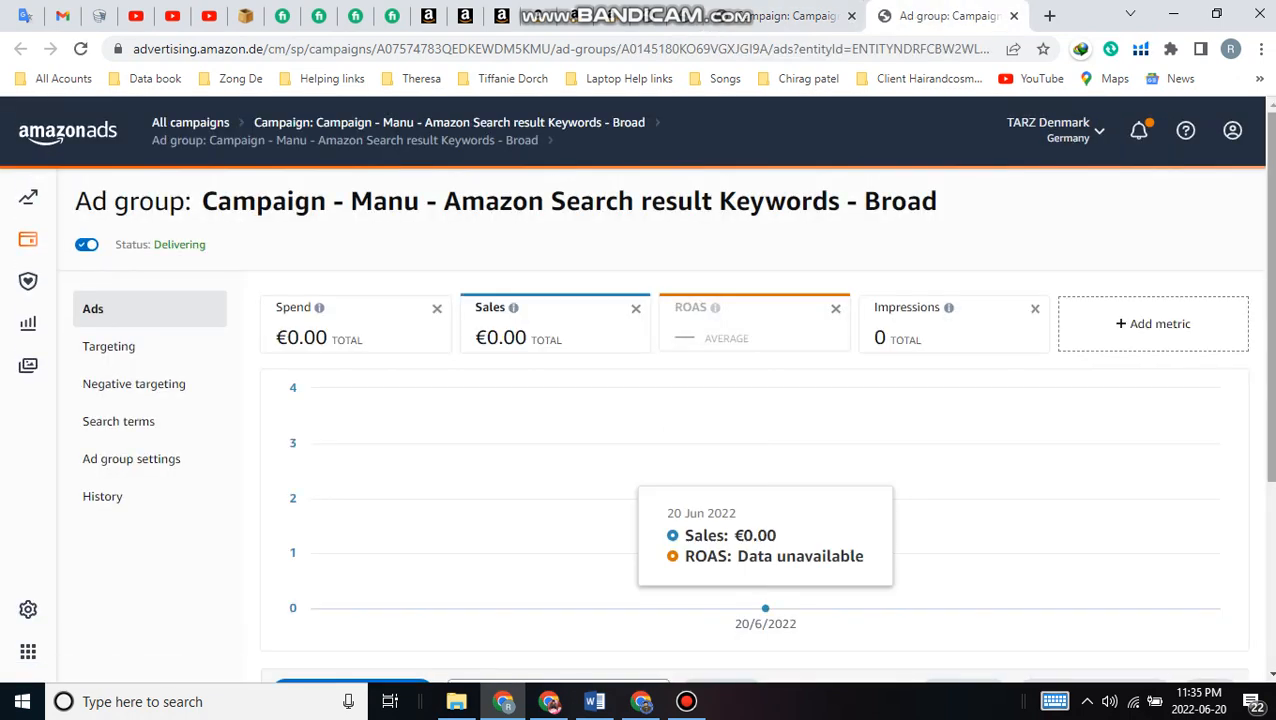
Open the ad group's targeting page and bring its keyword list into view.
scroll(765, 600, "down", 3)
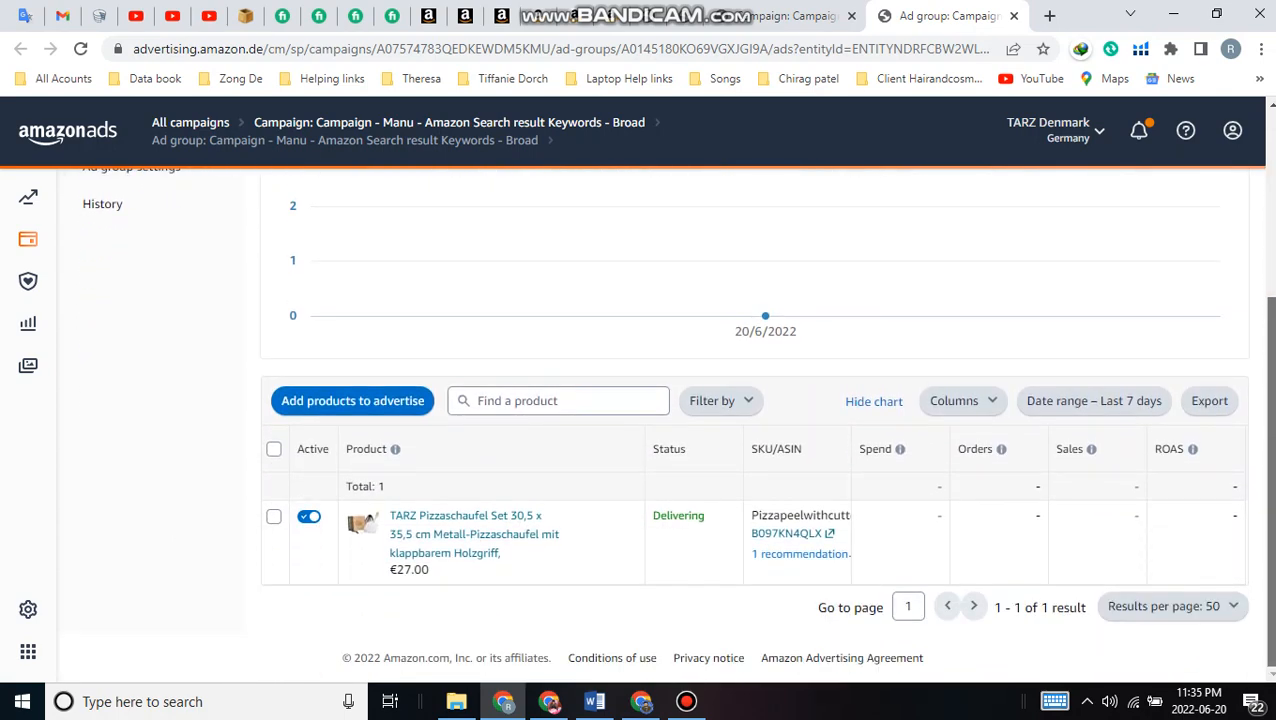
scroll(765, 600, "up", 3)
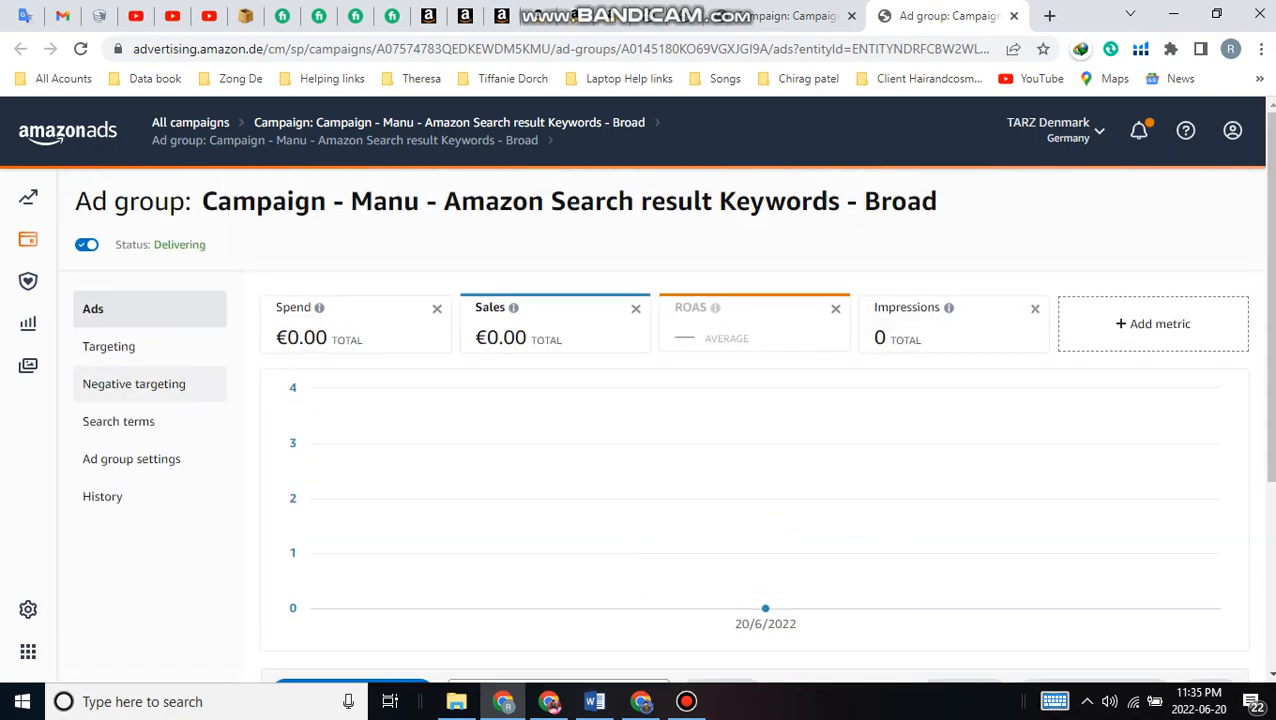
left_click(108, 346)
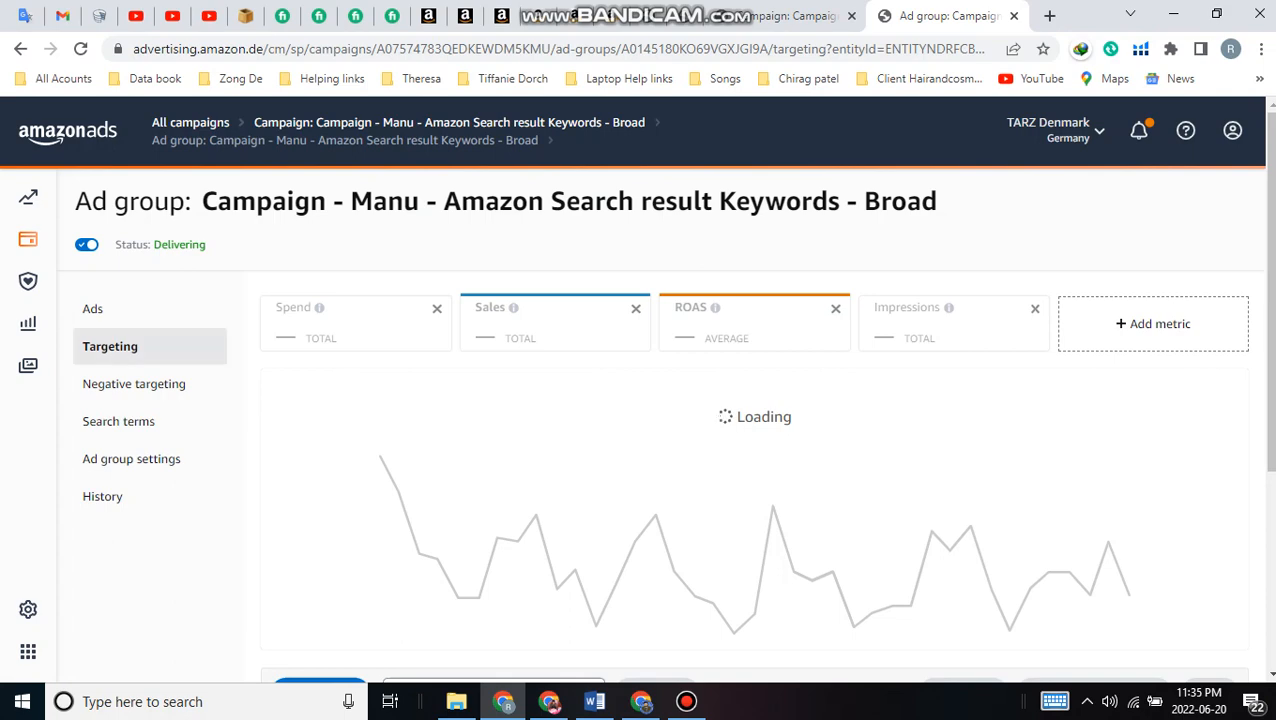
scroll(765, 600, "down", 4)
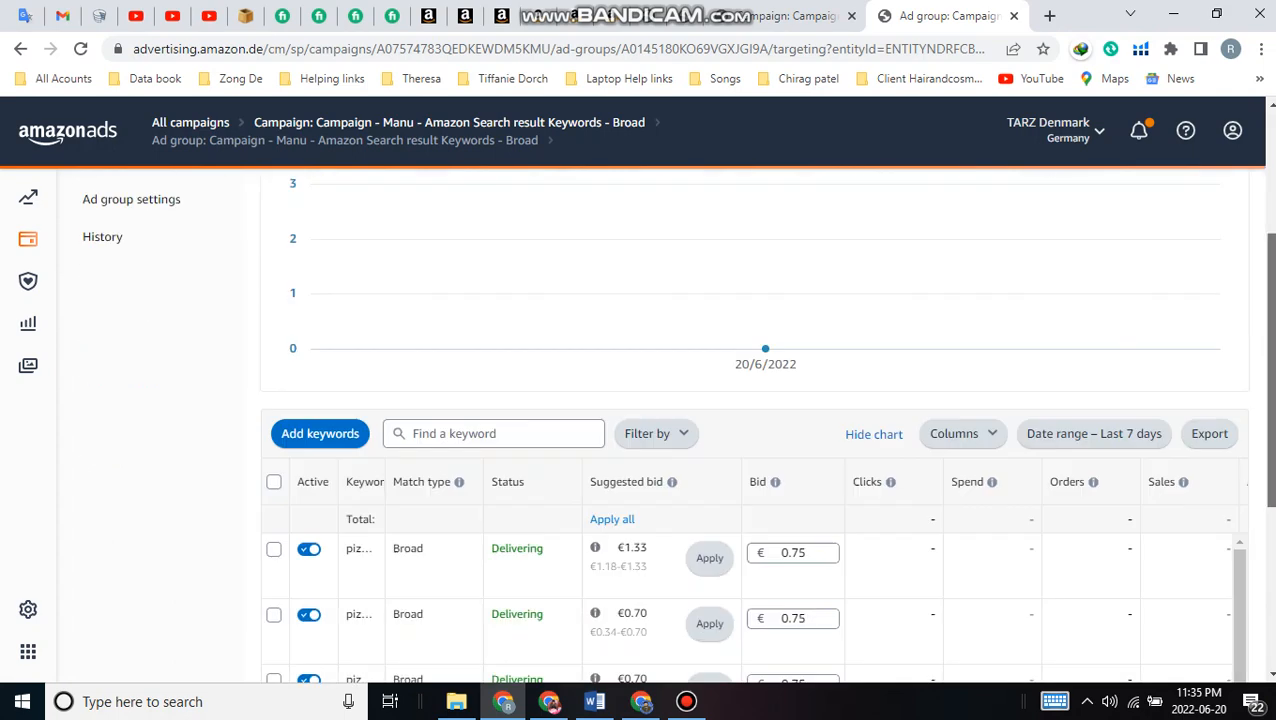
left_click_drag(1270, 450, 1270, 464)
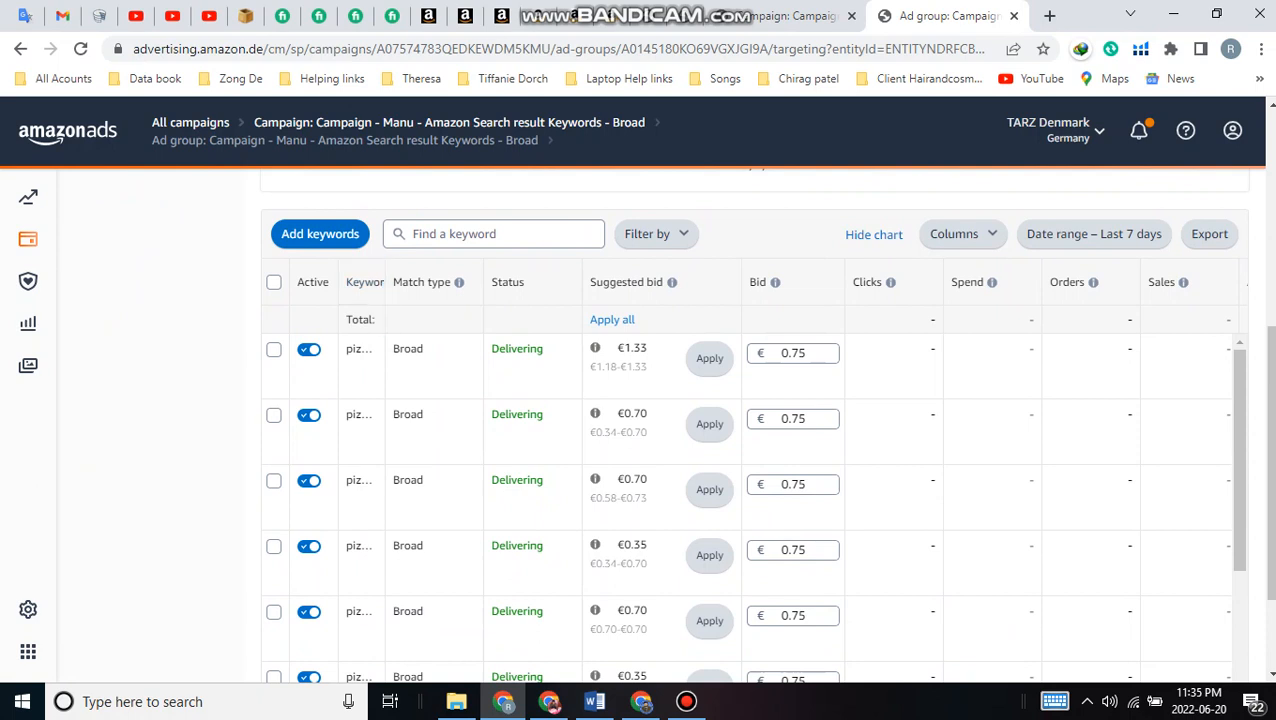
Widen the Keyword column of the targeting table until the full keyword names are readable.
left_click_drag(384, 283, 437, 283)
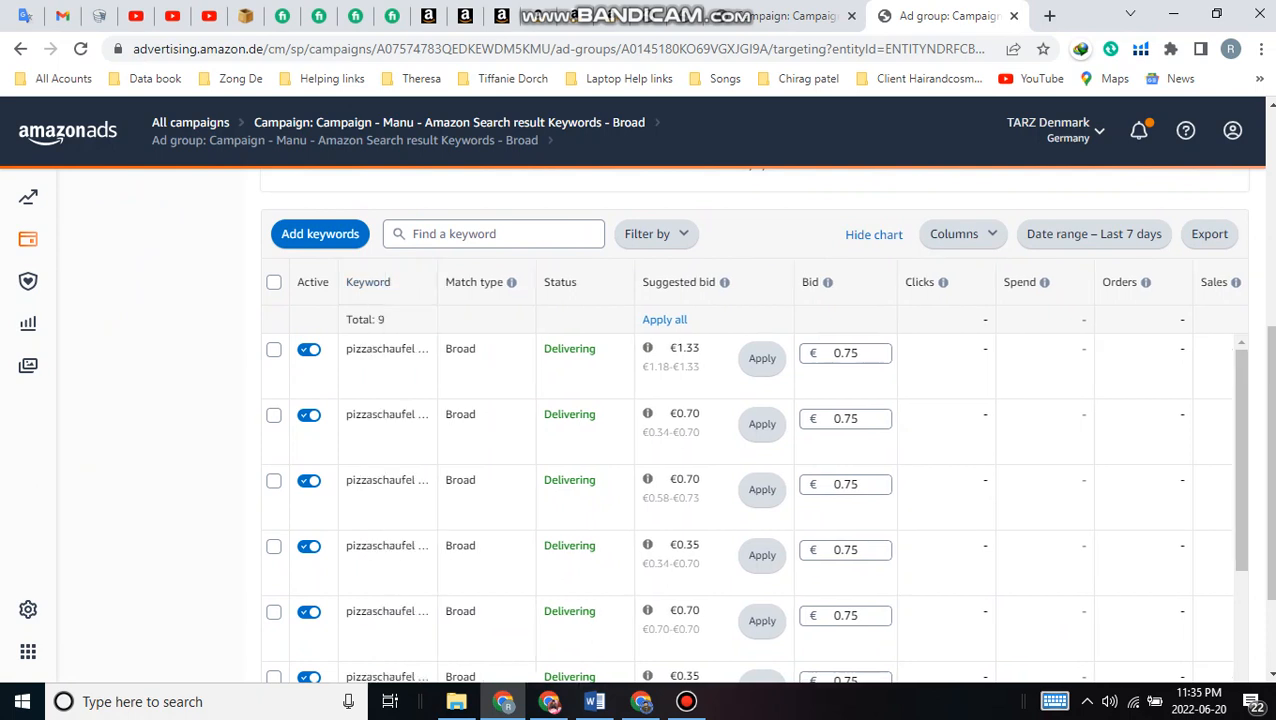
left_click_drag(345, 319, 385, 319)
left_click(387, 320)
left_click_drag(435, 290, 512, 290)
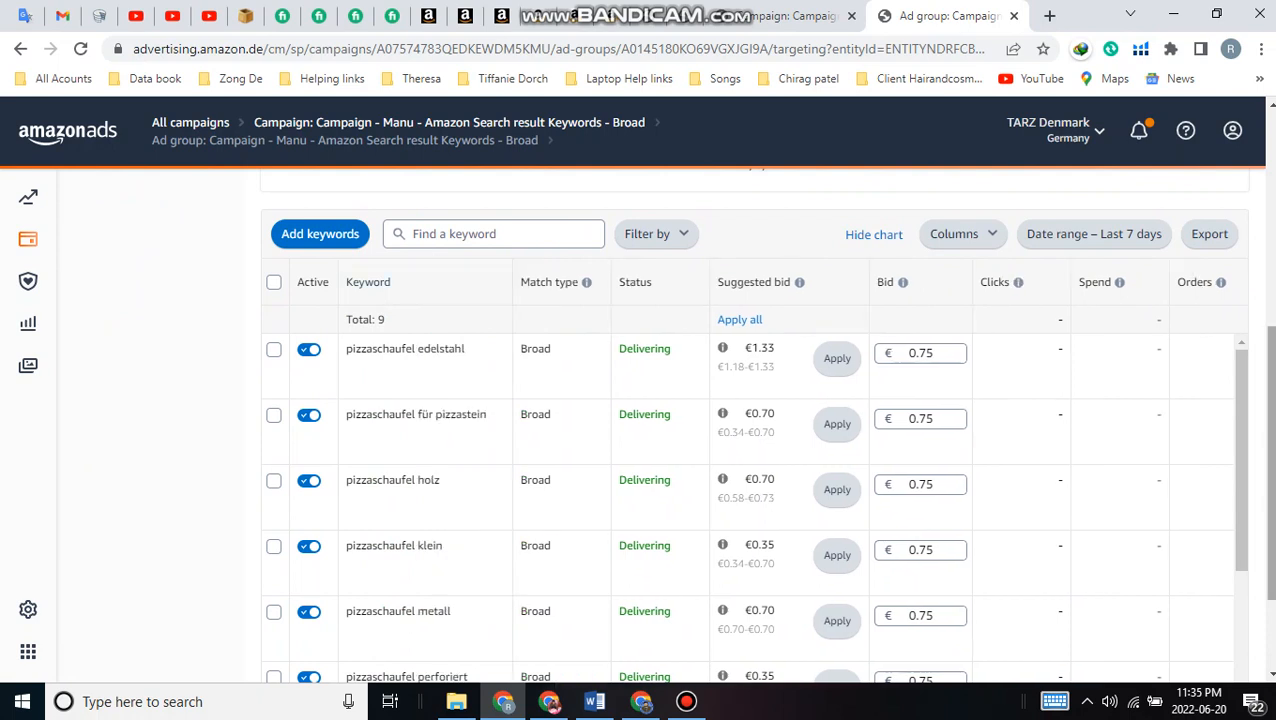
Return to the campaign's browser tab and review the match type in its name and its ad group listing.
scroll(1268, 460, "up", 5)
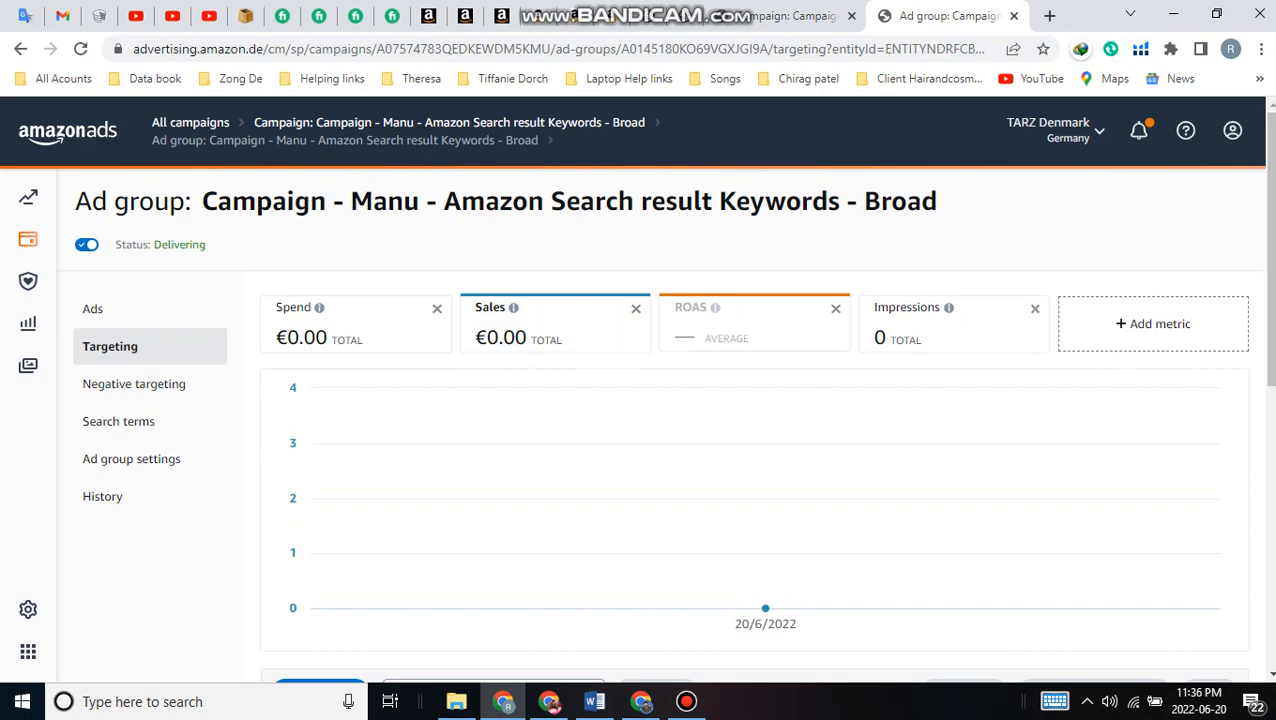
left_click(790, 15)
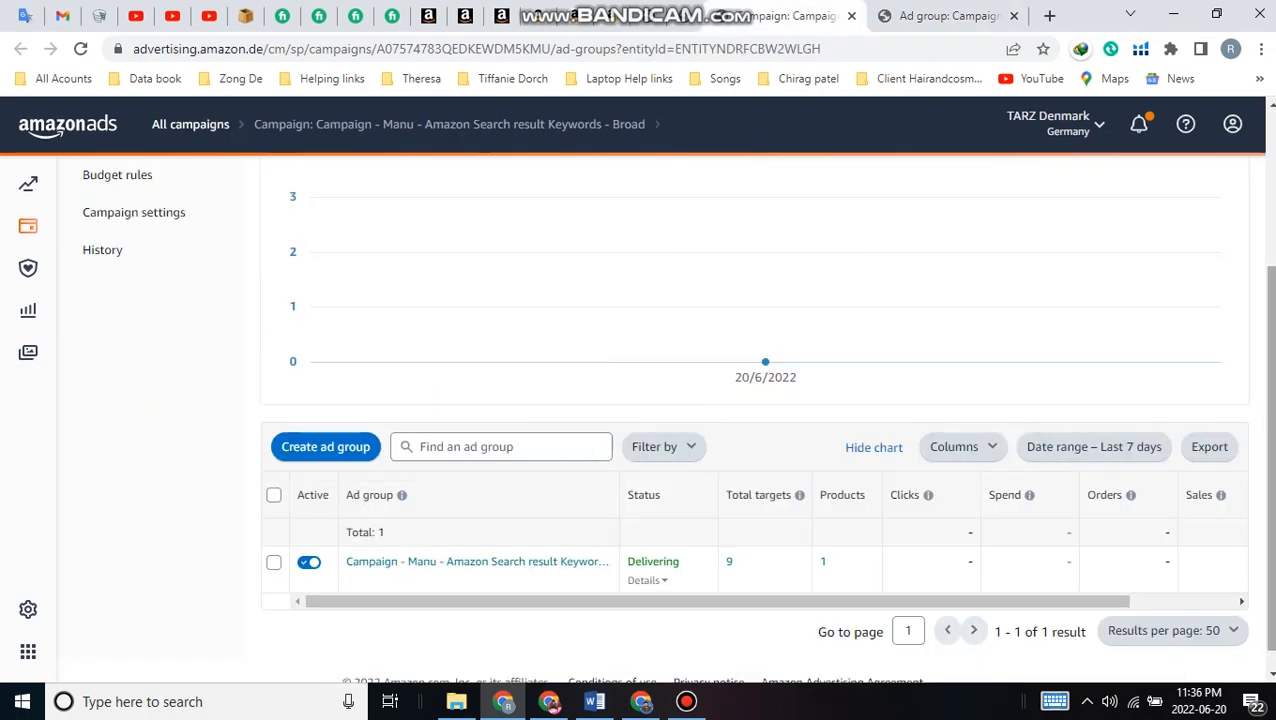
scroll(760, 400, "up", 3)
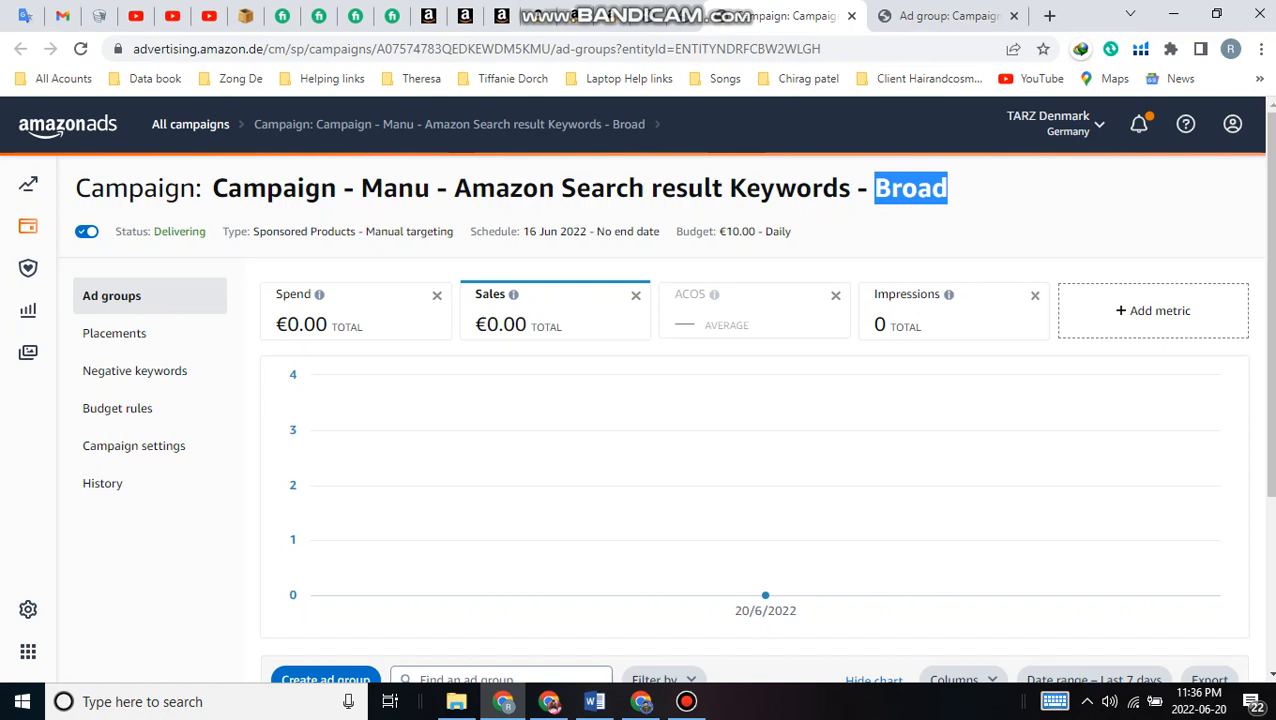
left_click_drag(905, 190, 1006, 184)
left_click(1006, 186)
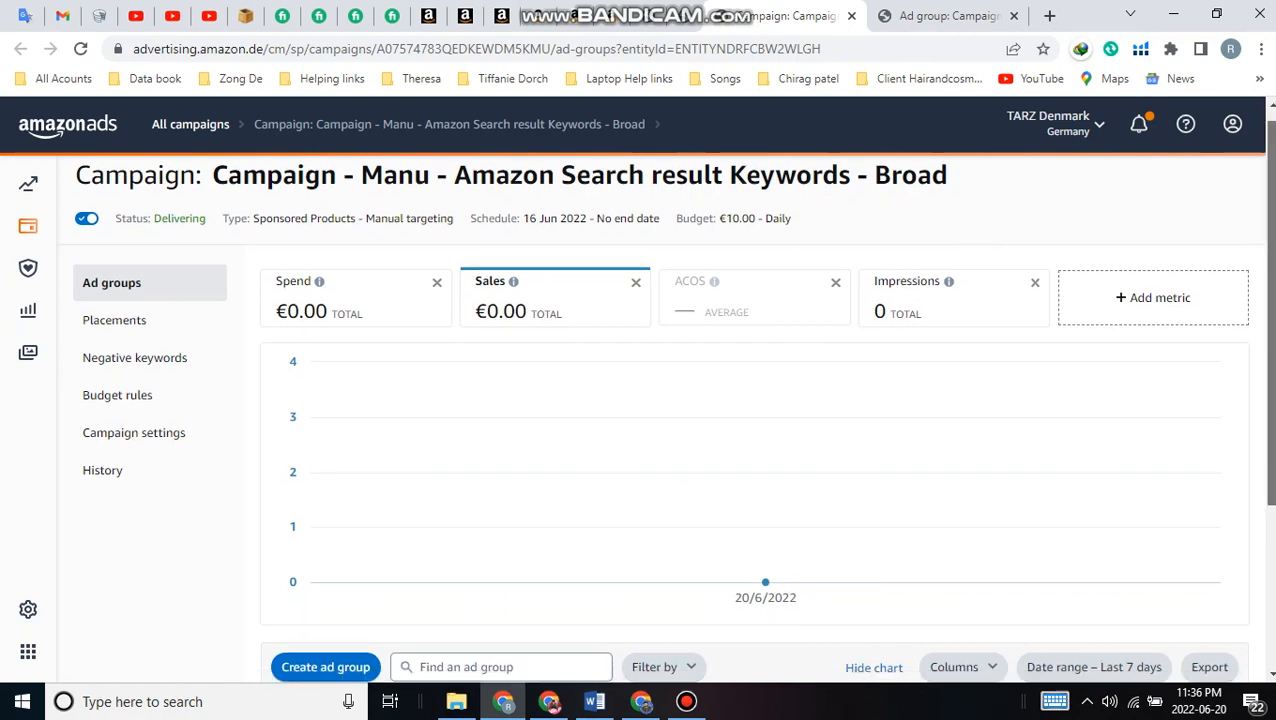
scroll(520, 540, "down", 3)
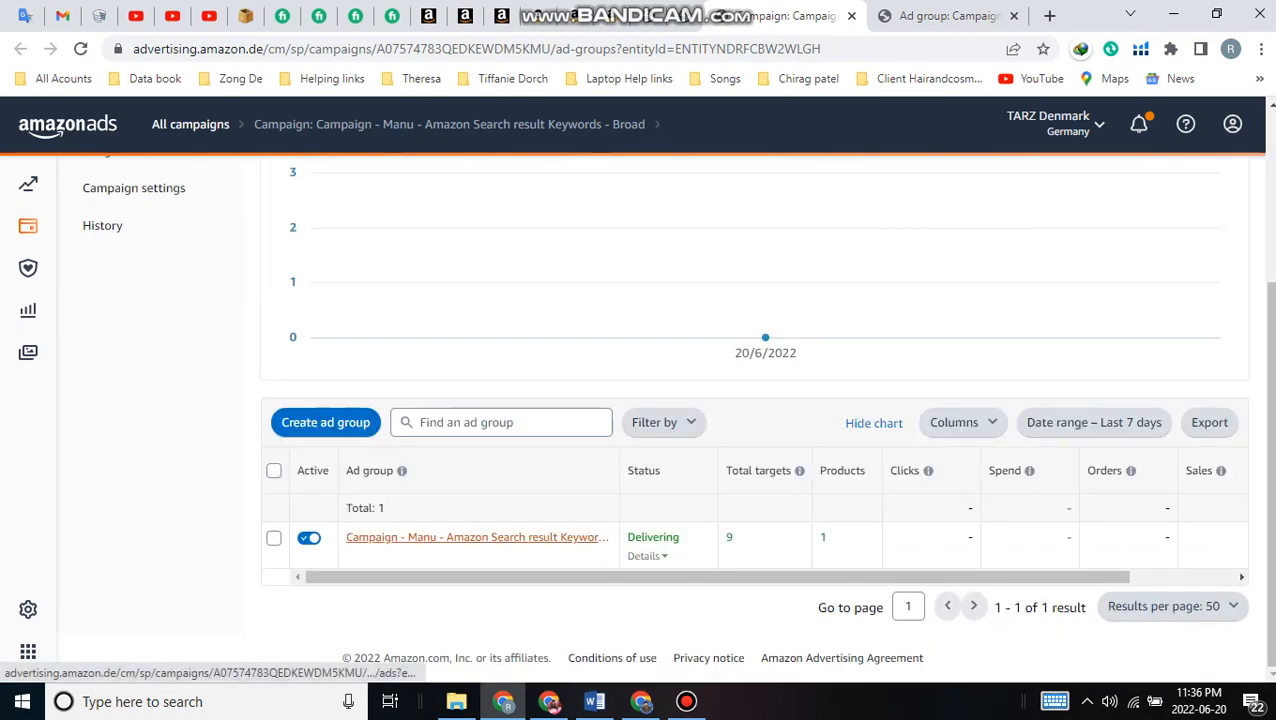
right_click(413, 537)
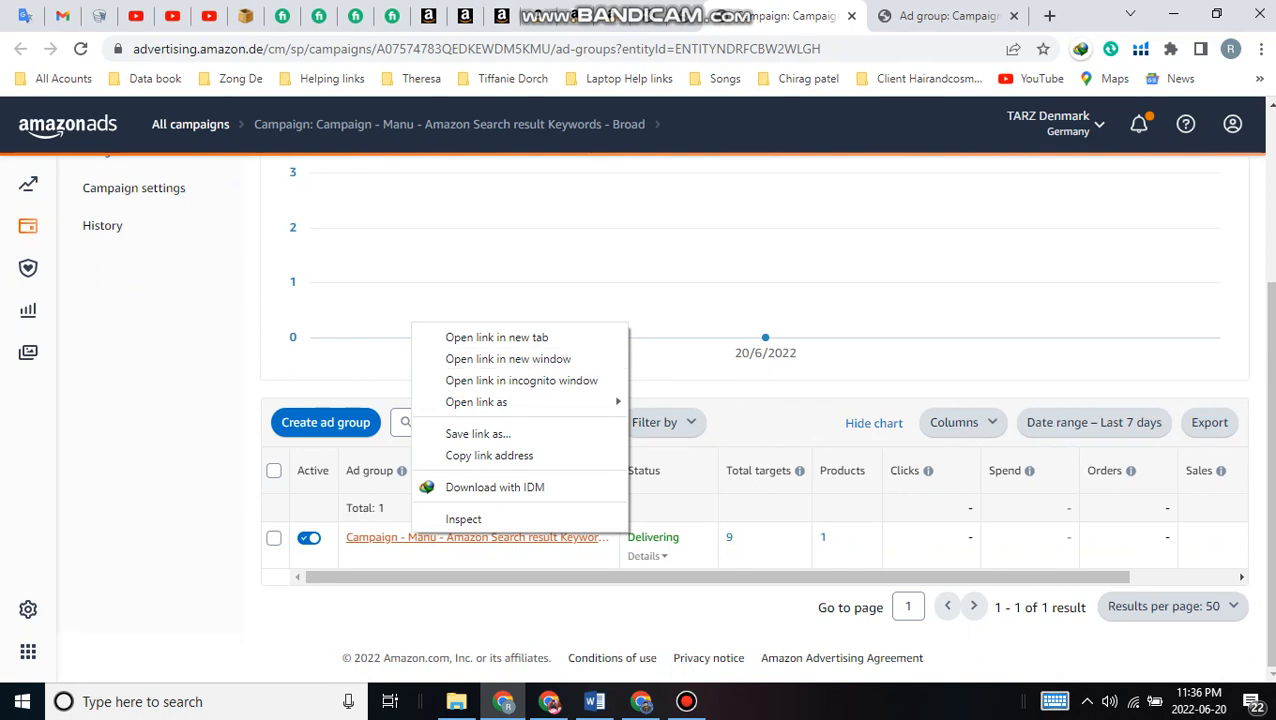
Switch back to the ad group's browser tab and review its name and its targeted keywords.
left_click(948, 16)
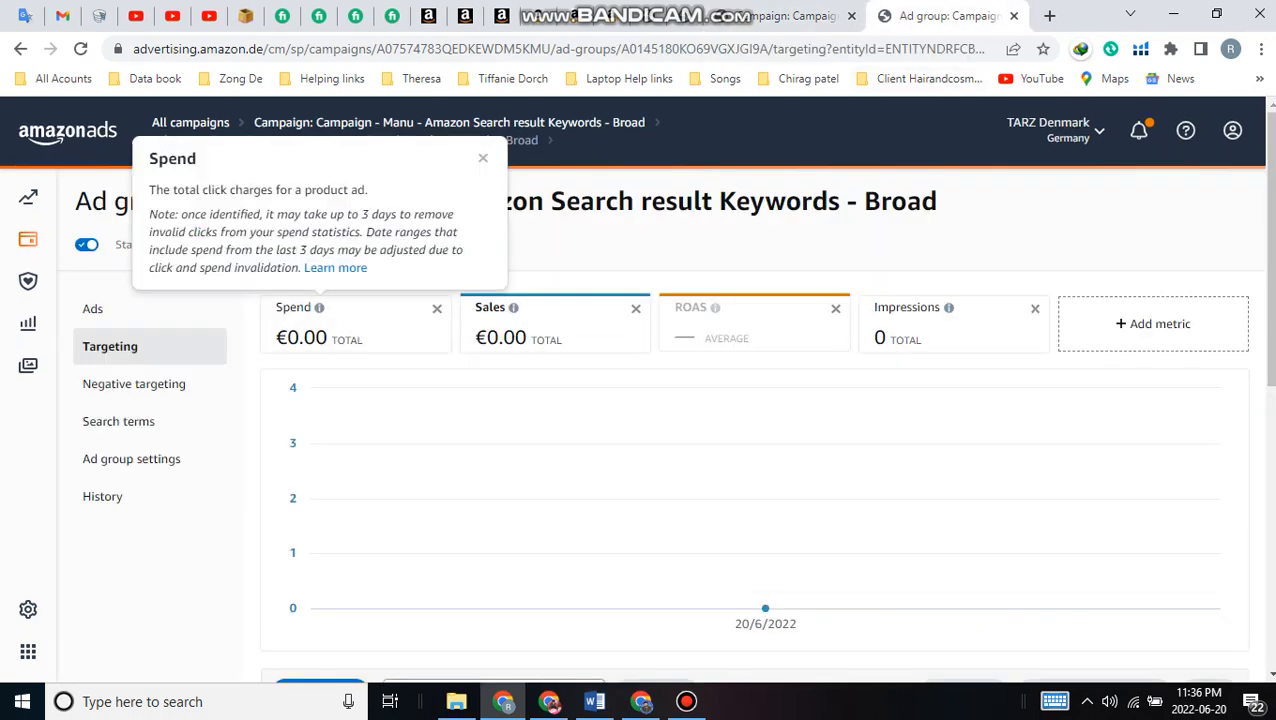
left_click_drag(92, 202, 920, 202)
left_click(922, 212)
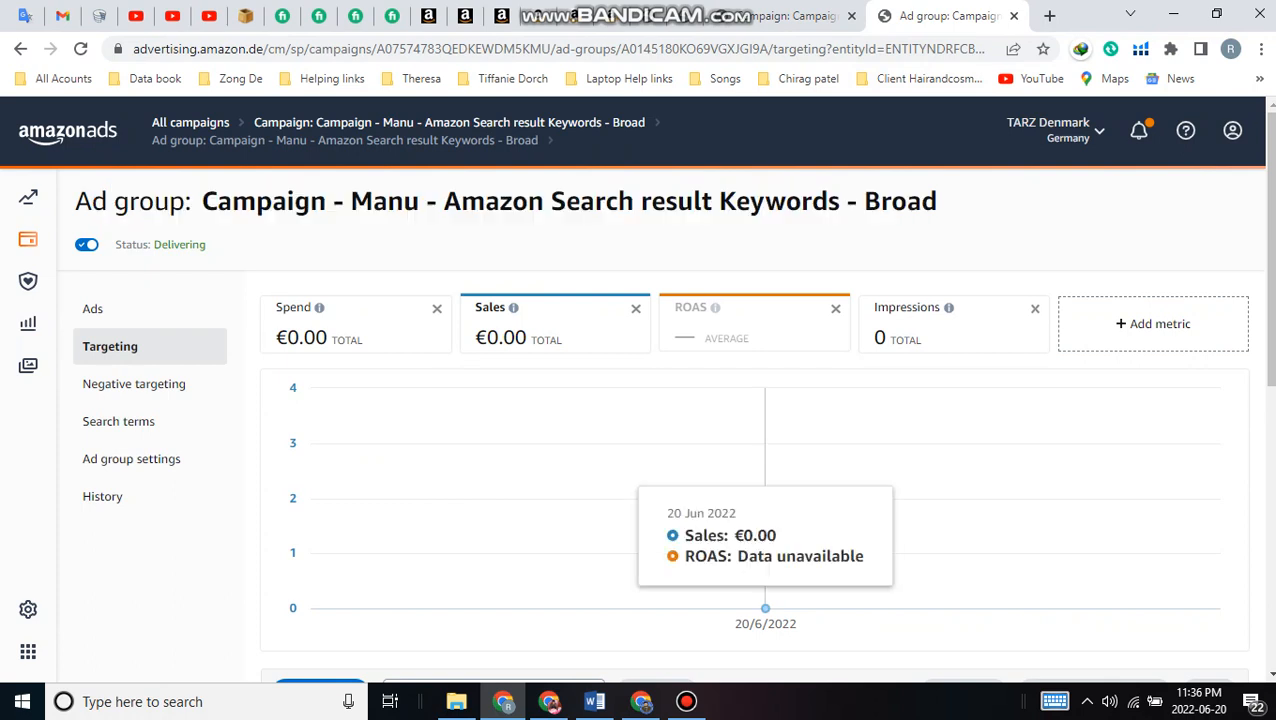
scroll(765, 600, "down", 4)
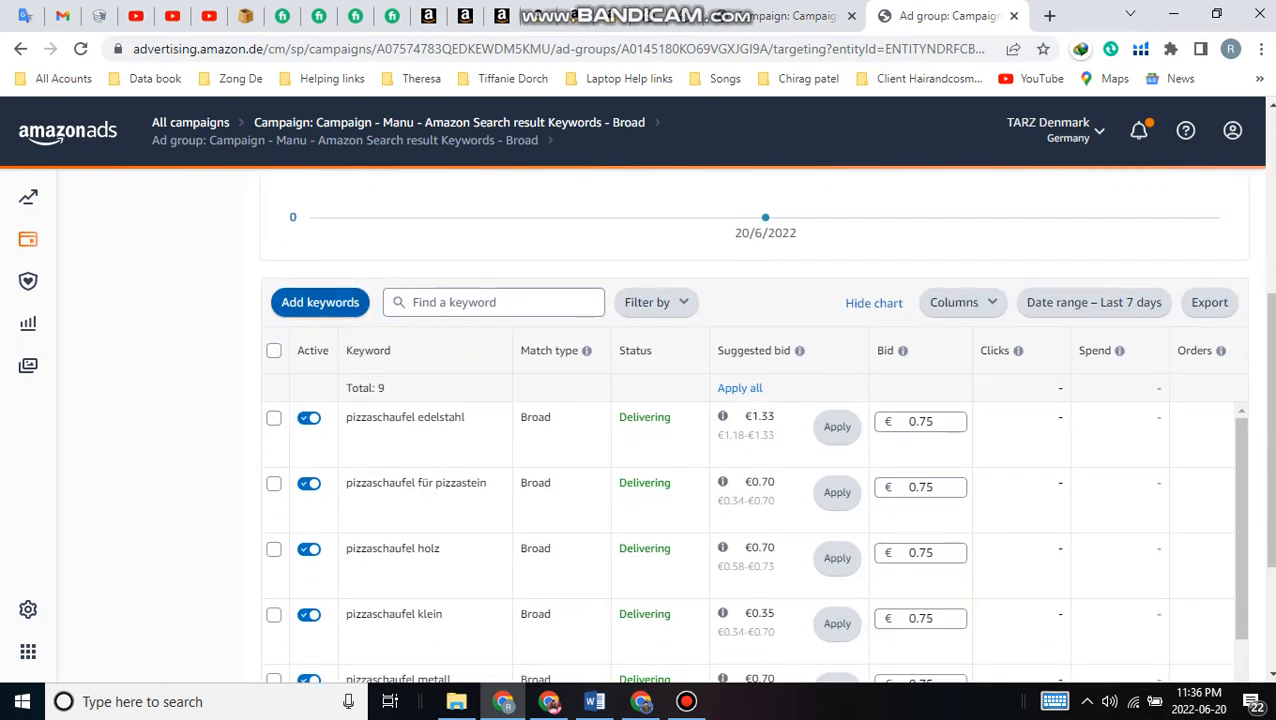
scroll(320, 302, "up", 4)
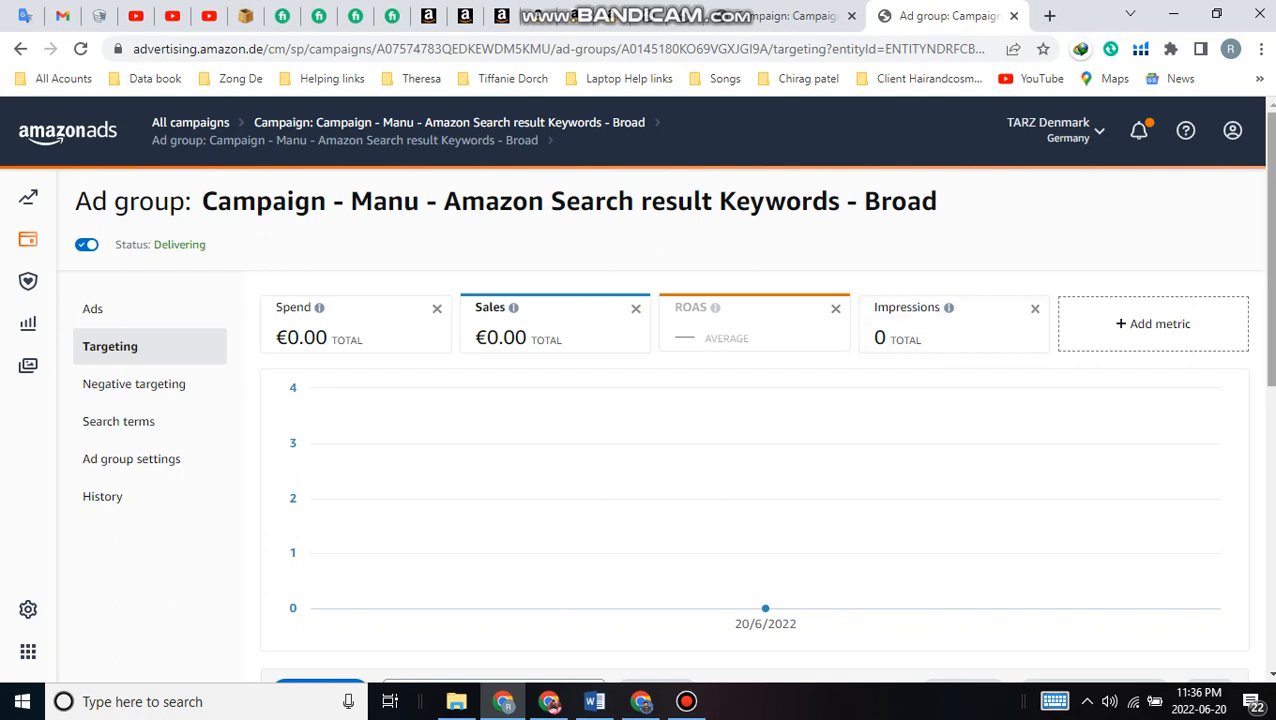
Start adding keywords to the ad group and filter the suggestions to Broad match only, excluding Phrase and Exact.
mouse_move(1270, 250)
left_mouse_down()
mouse_move(1270, 318)
mouse_move(1270, 254)
left_mouse_up()
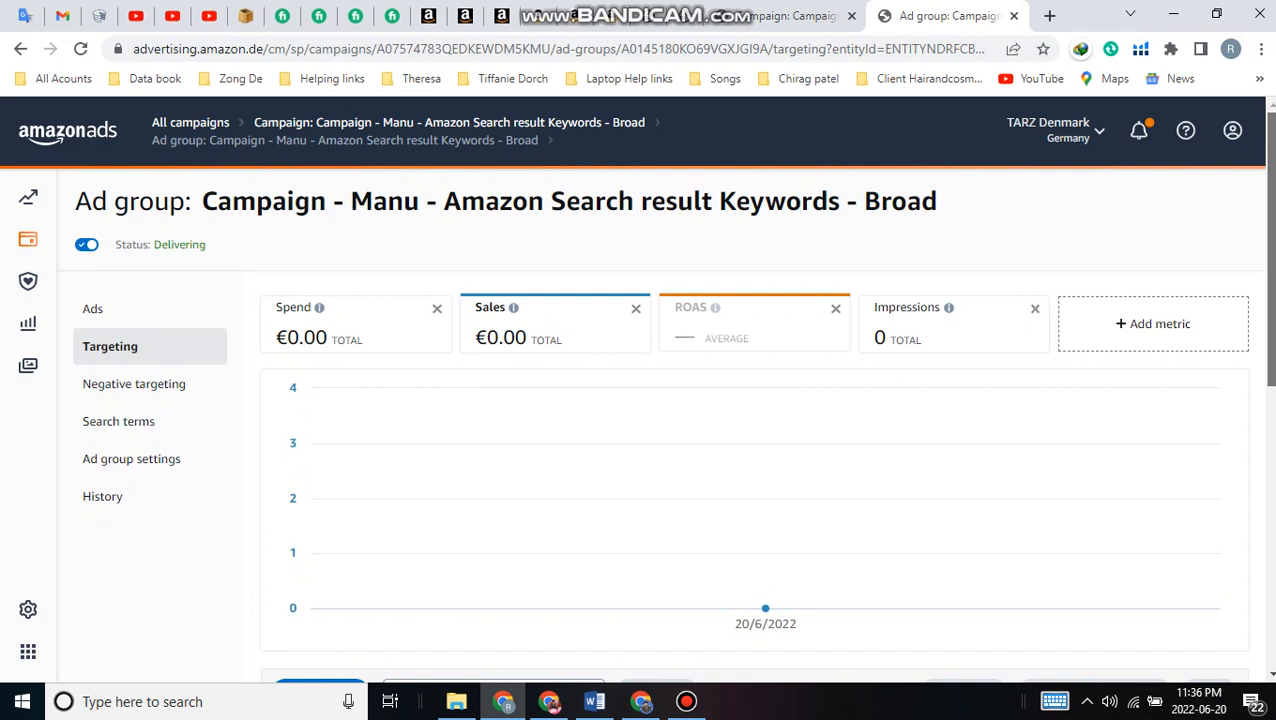
left_click_drag(1270, 254, 1270, 383)
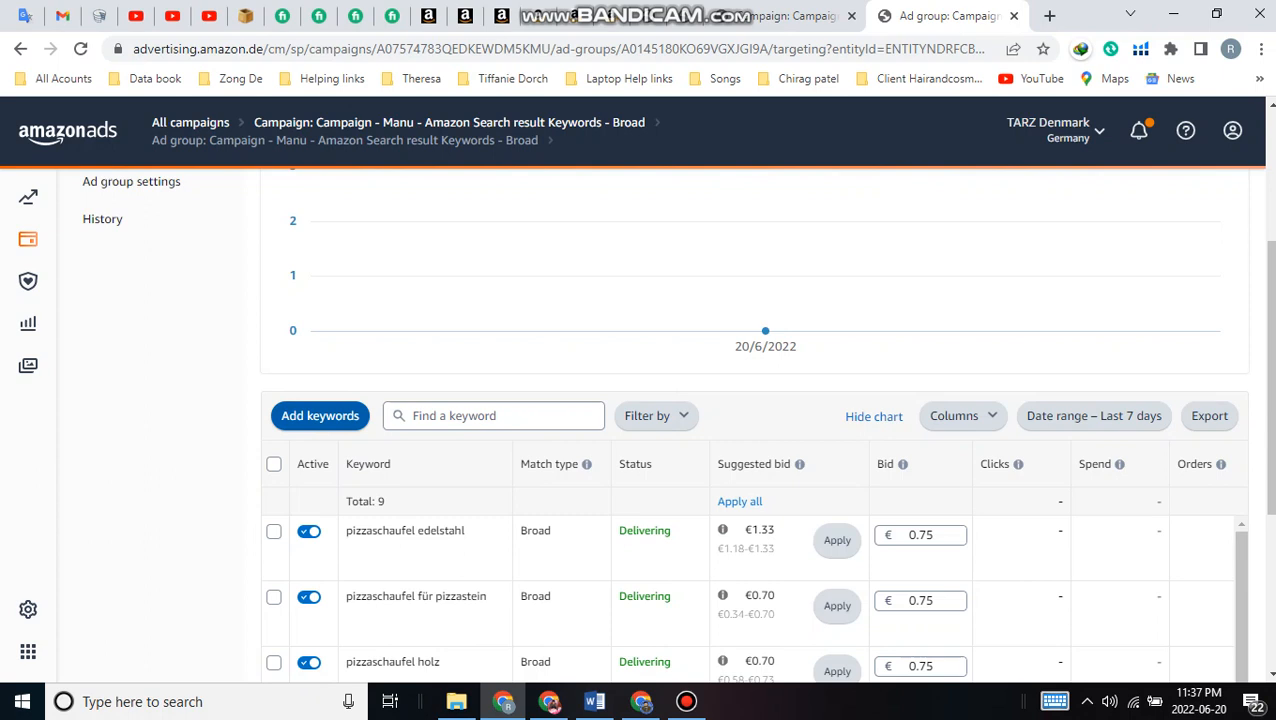
left_click(320, 415)
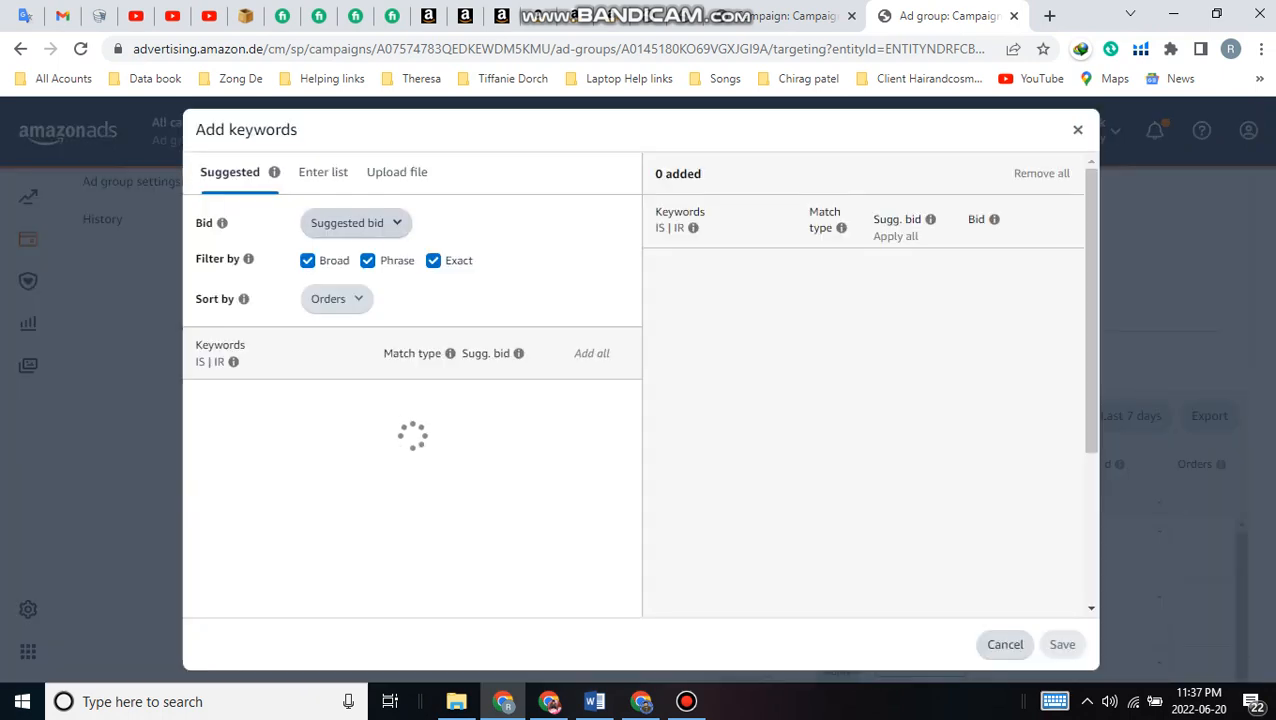
mouse_move(274, 172)
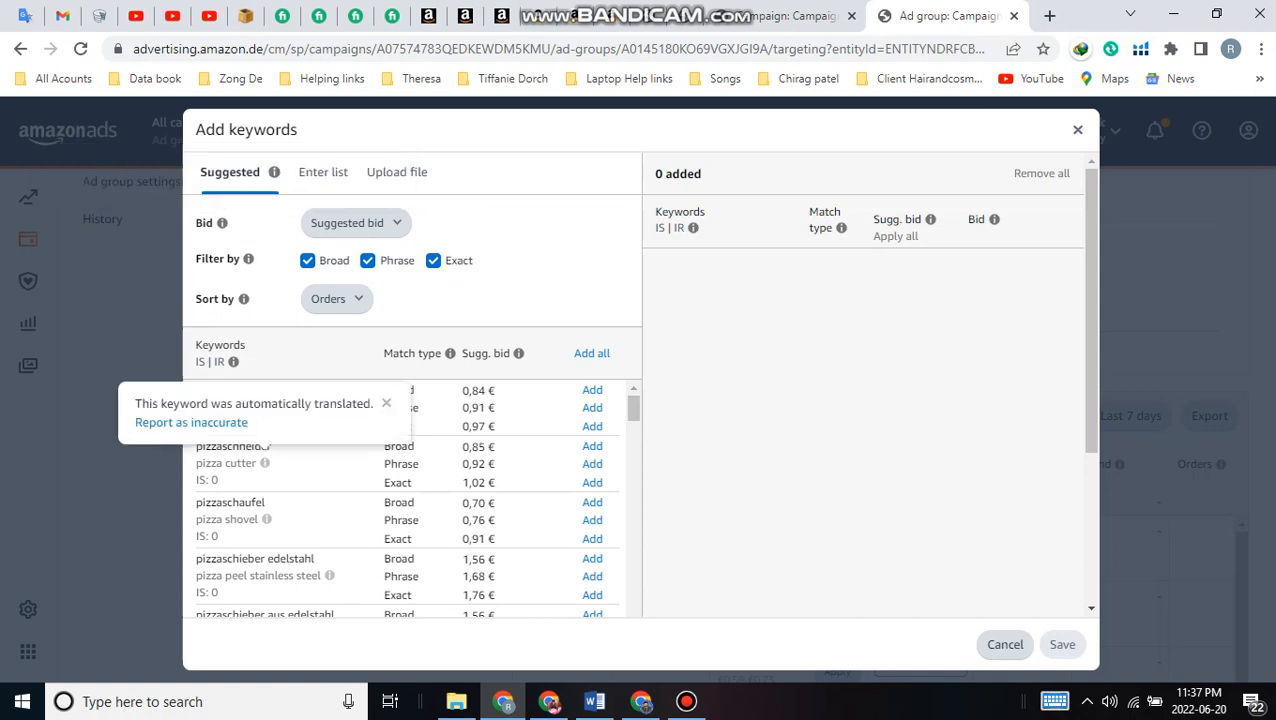
mouse_move(265, 463)
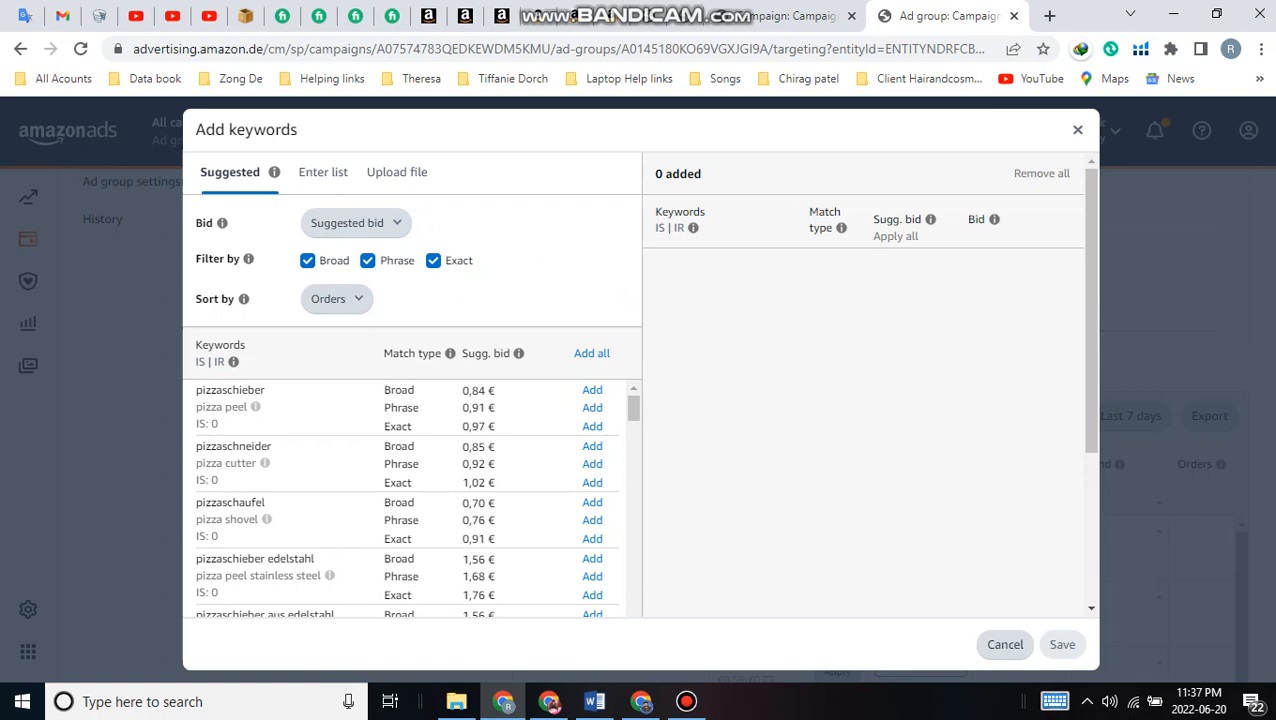
left_click(367, 260)
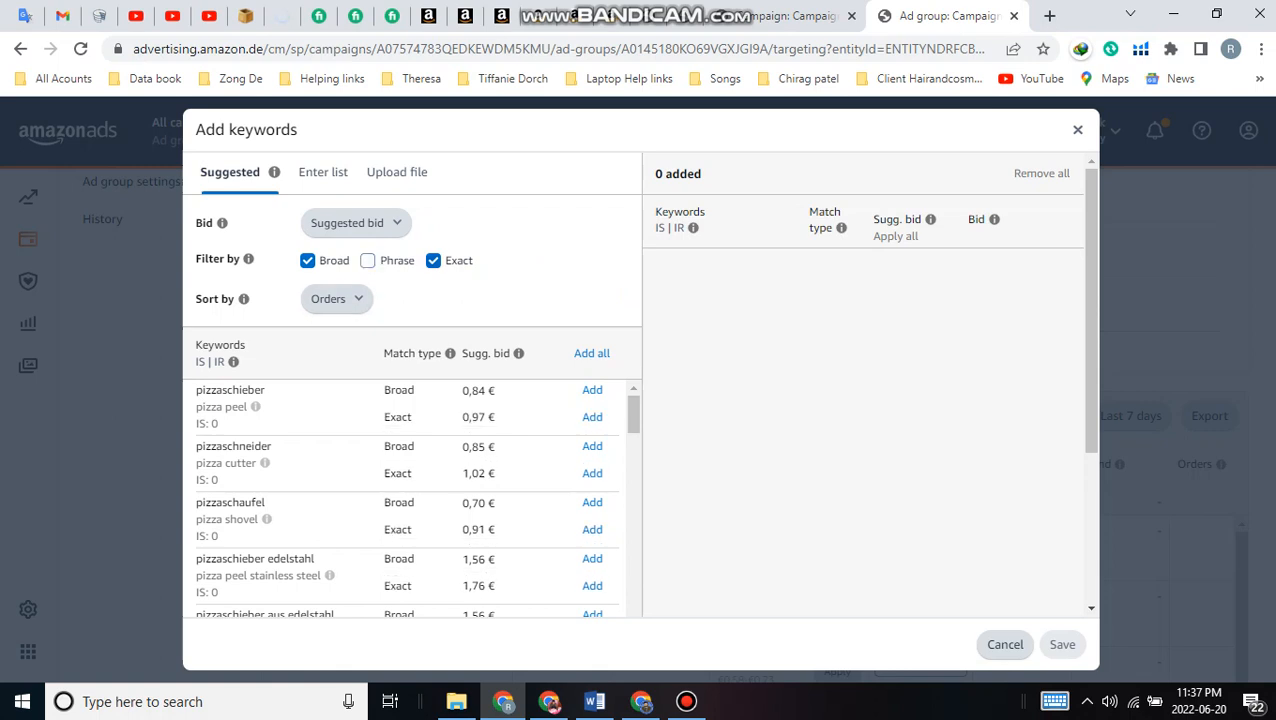
left_click(433, 260)
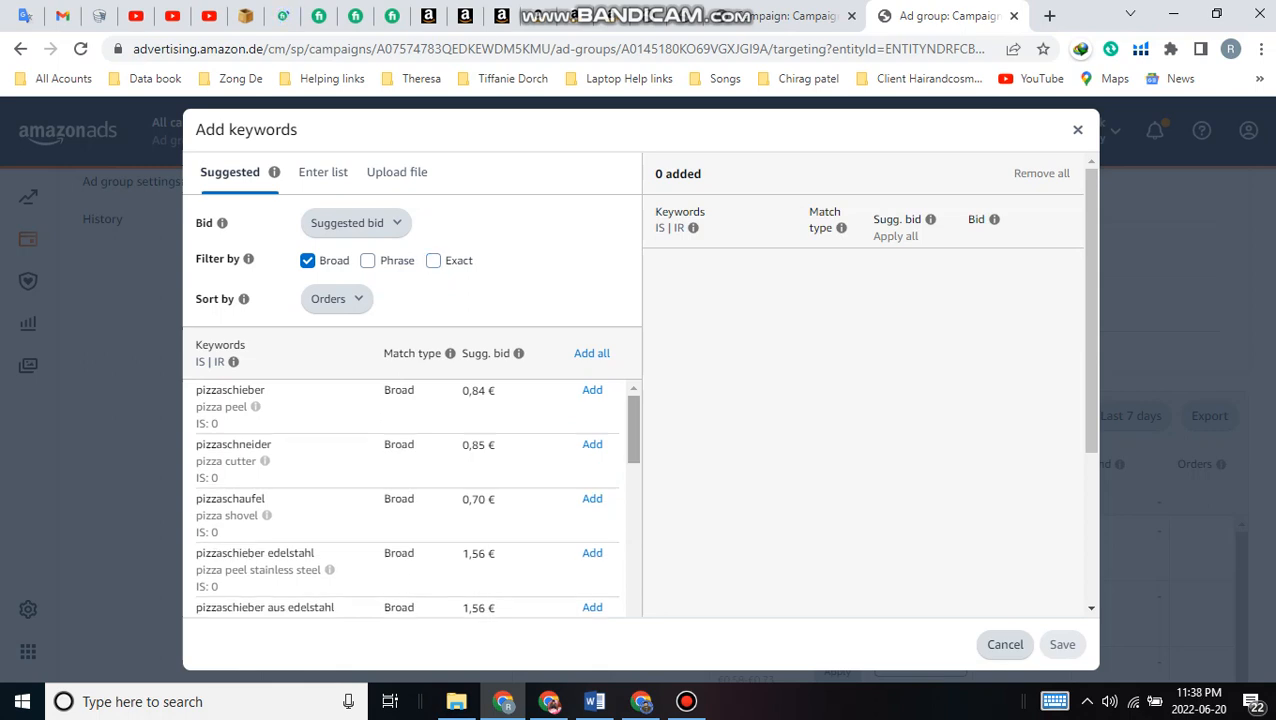
Examine the suggested Broad match keywords and their suggested bids throughout the list.
scroll(410, 500, "down", 5)
scroll(406, 500, "down", 8)
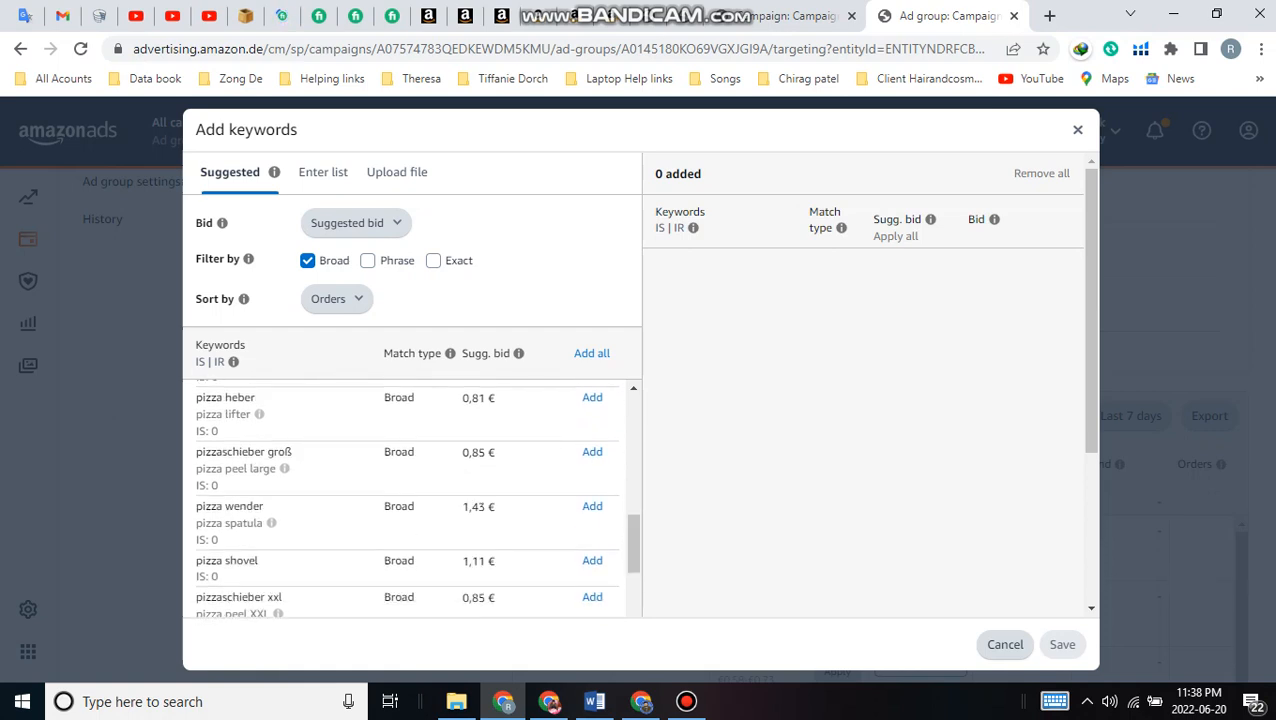
left_click_drag(461, 353, 510, 353)
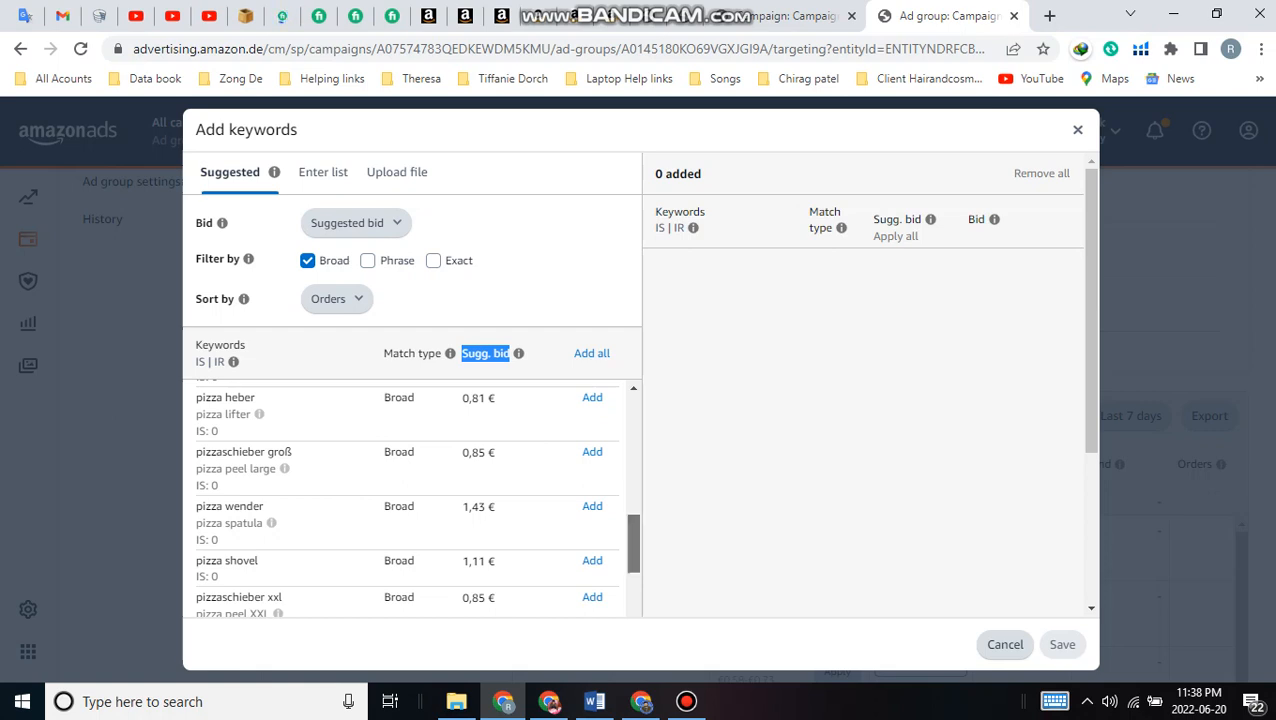
scroll(406, 500, "down", 5)
scroll(406, 497, "down", 6)
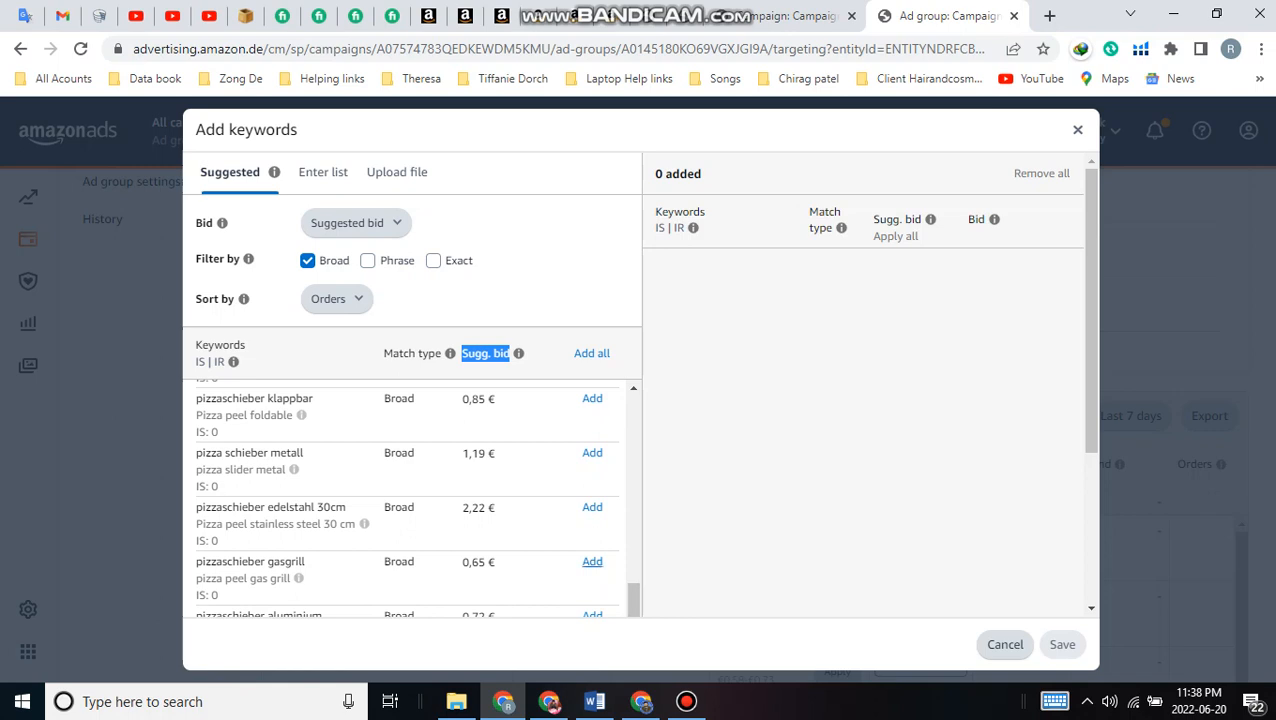
scroll(633, 598, "down", 2)
scroll(620, 588, "down", 2)
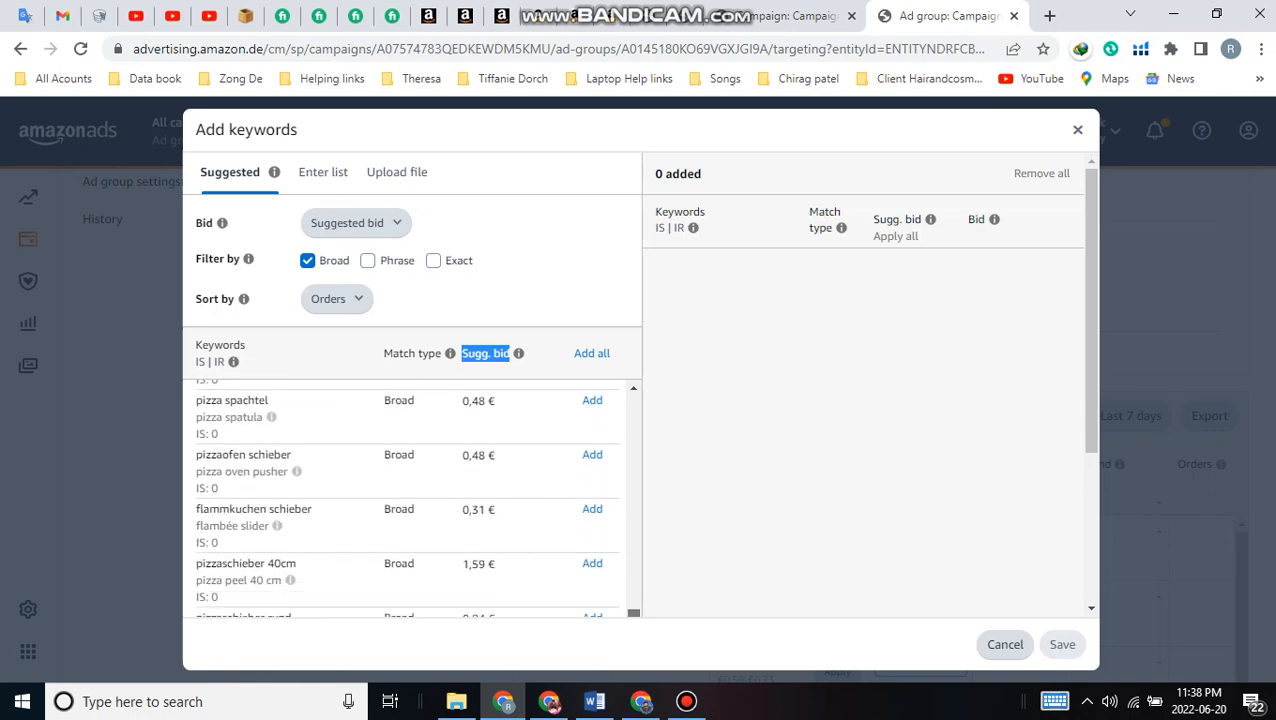
Read through the remaining suggested Broad keywords to the end of the list, checking their suggested bids, and return to the bid settings.
scroll(620, 588, "down", 1)
scroll(620, 500, "down", 2)
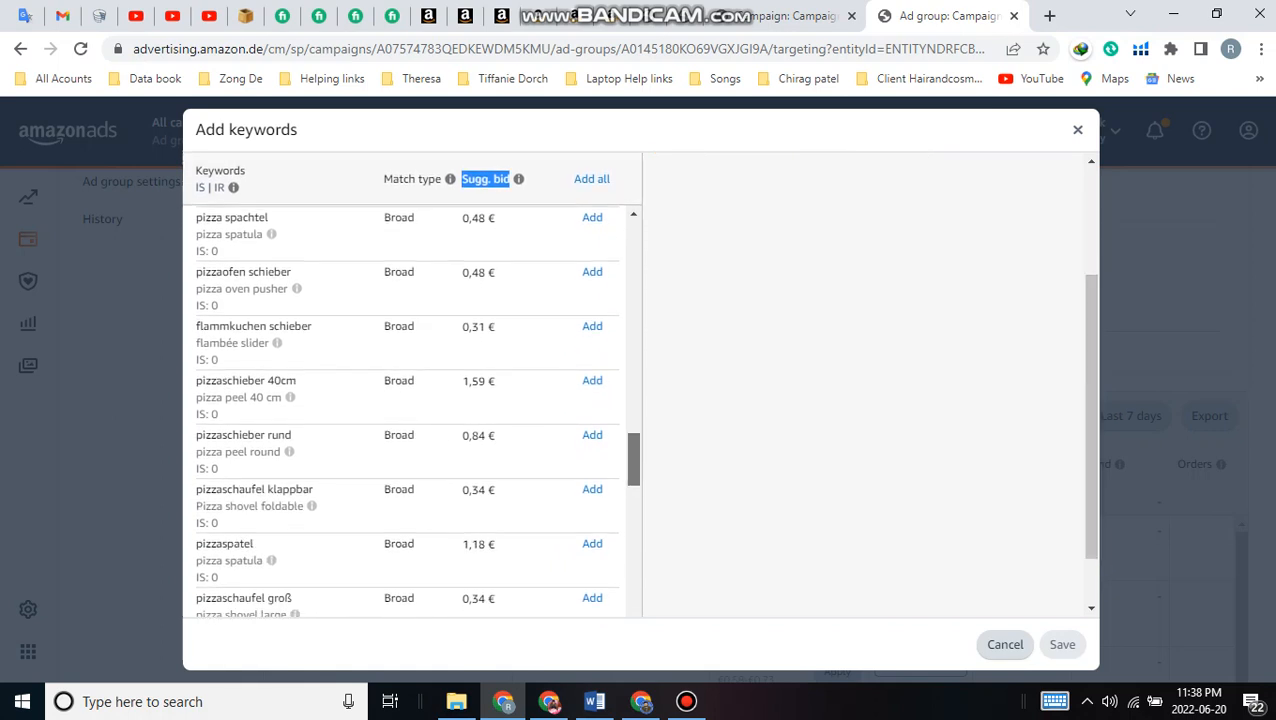
scroll(416, 410, "down", 2)
scroll(416, 410, "down", 4)
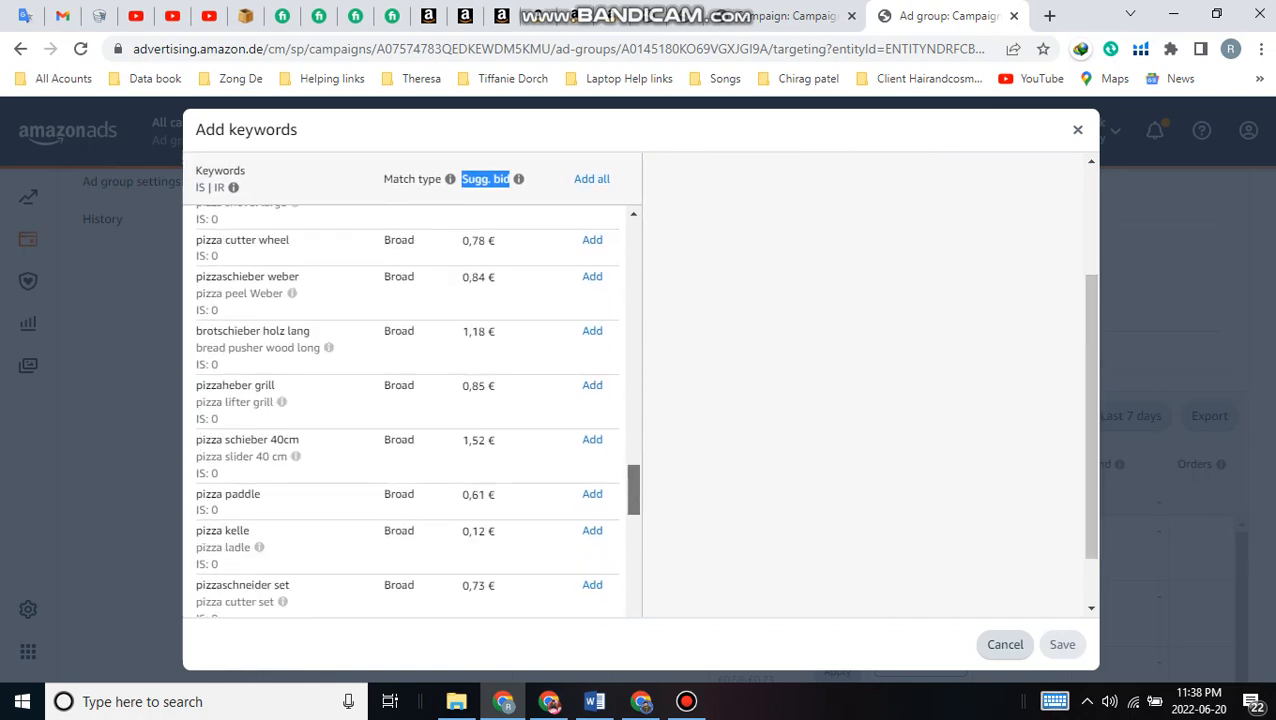
scroll(416, 410, "down", 10)
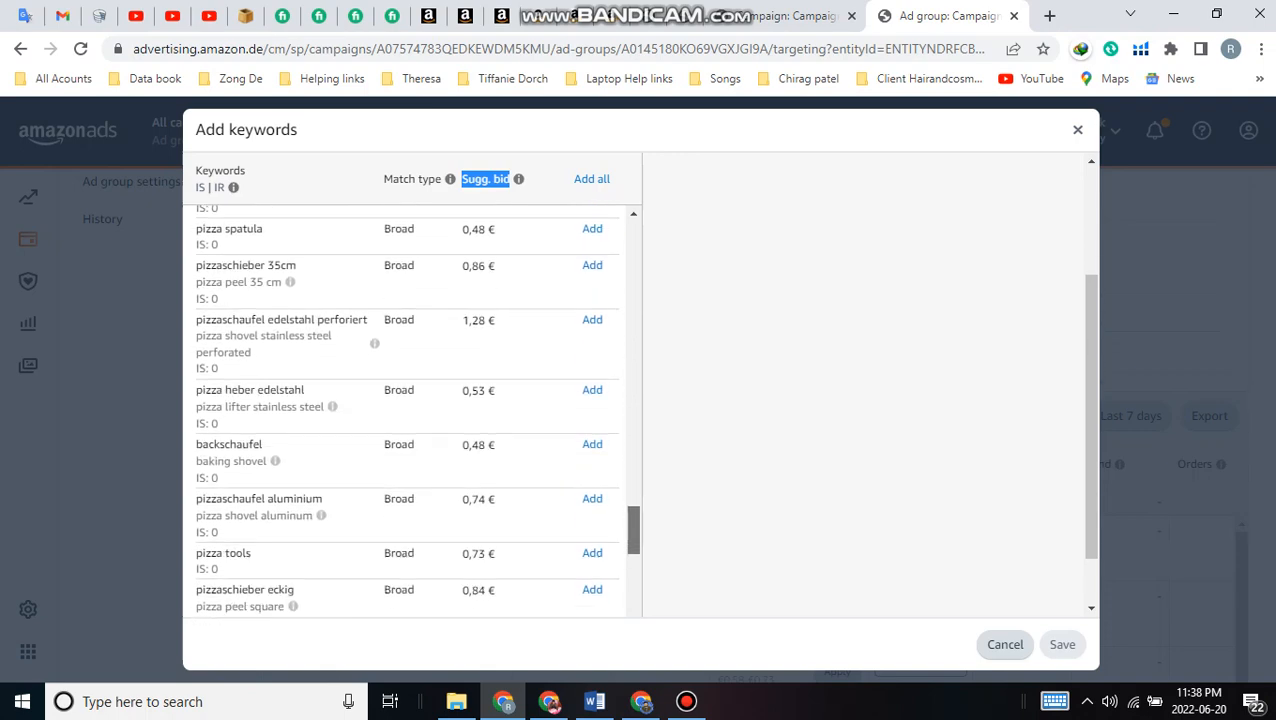
scroll(416, 410, "down", 8)
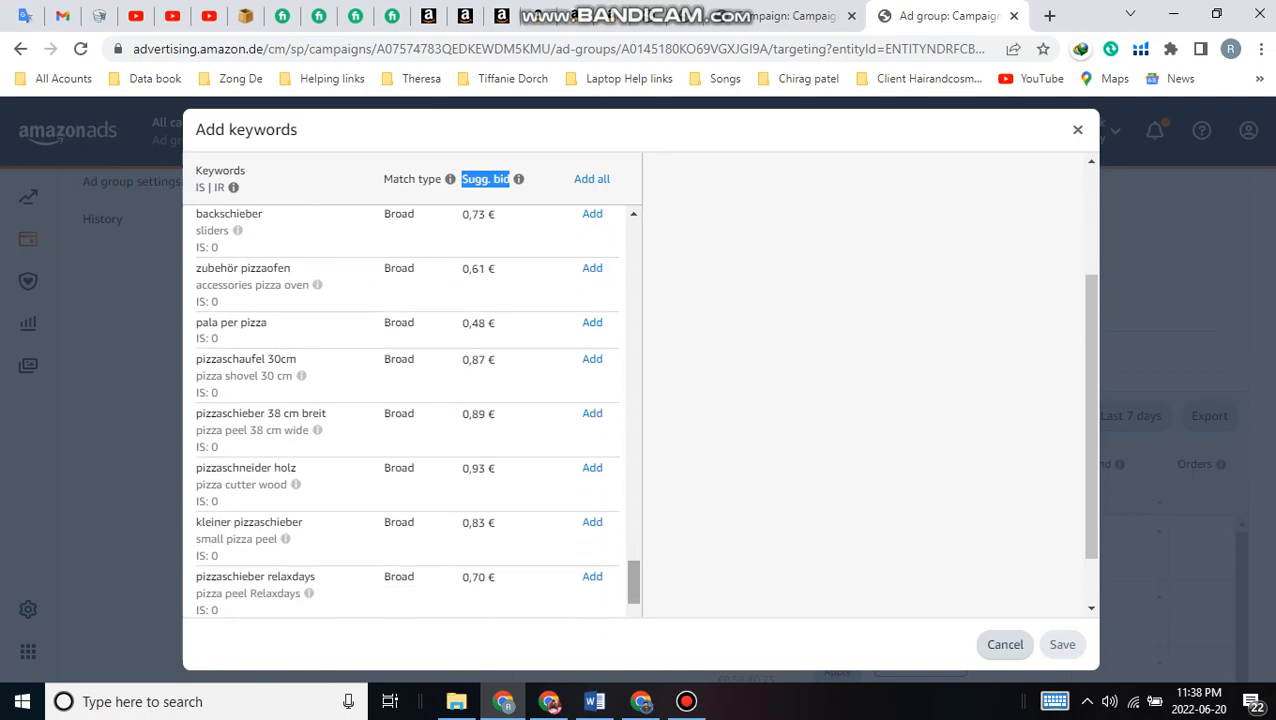
scroll(416, 410, "down", 10)
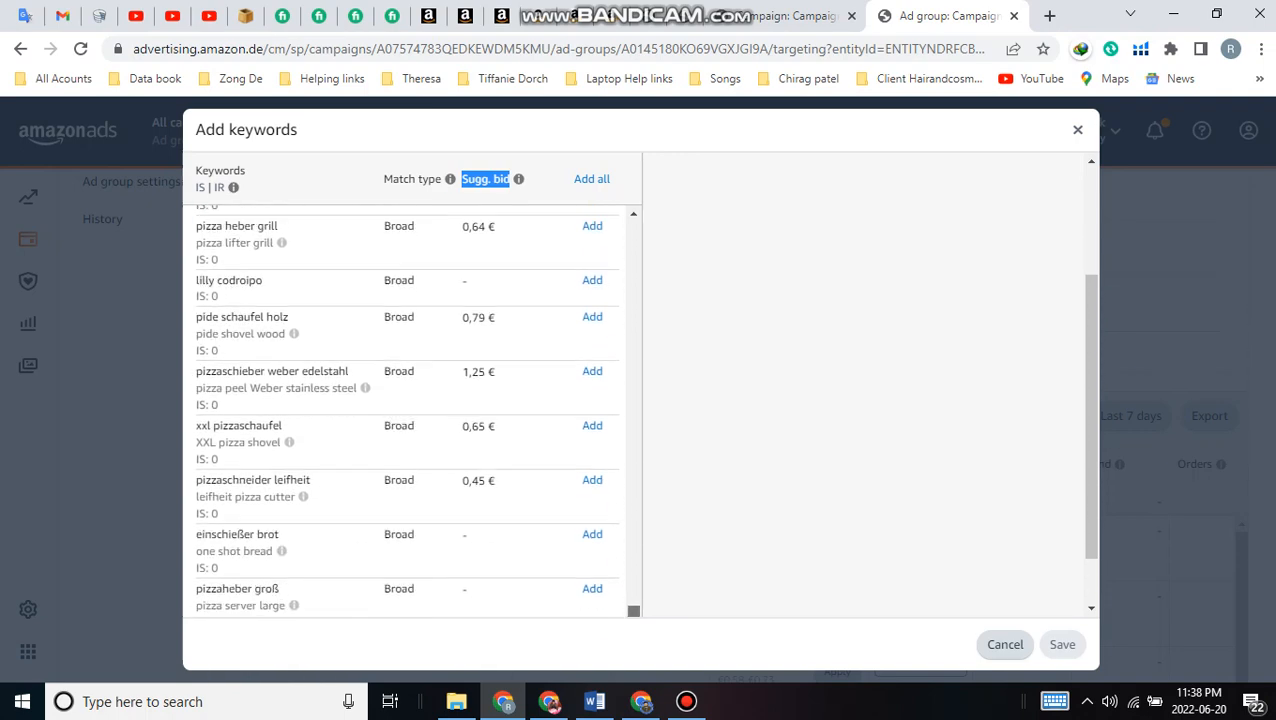
scroll(416, 410, "down", 2)
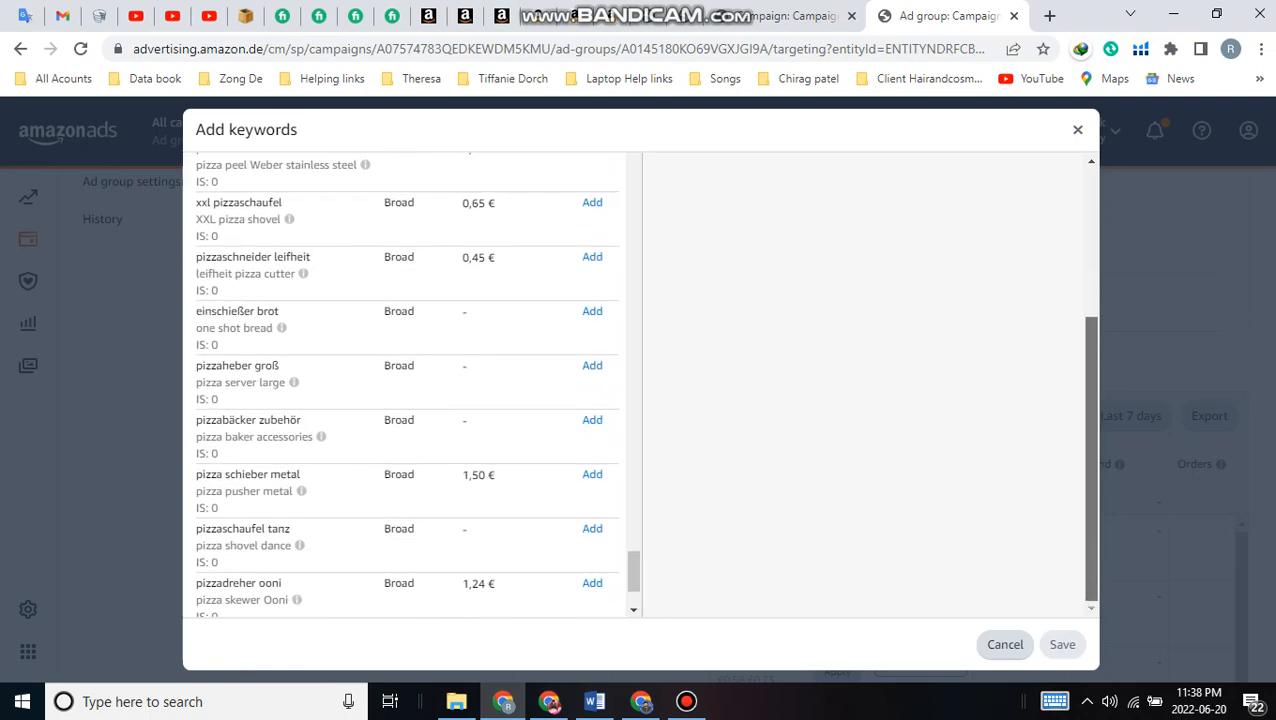
scroll(416, 385, "down", 3)
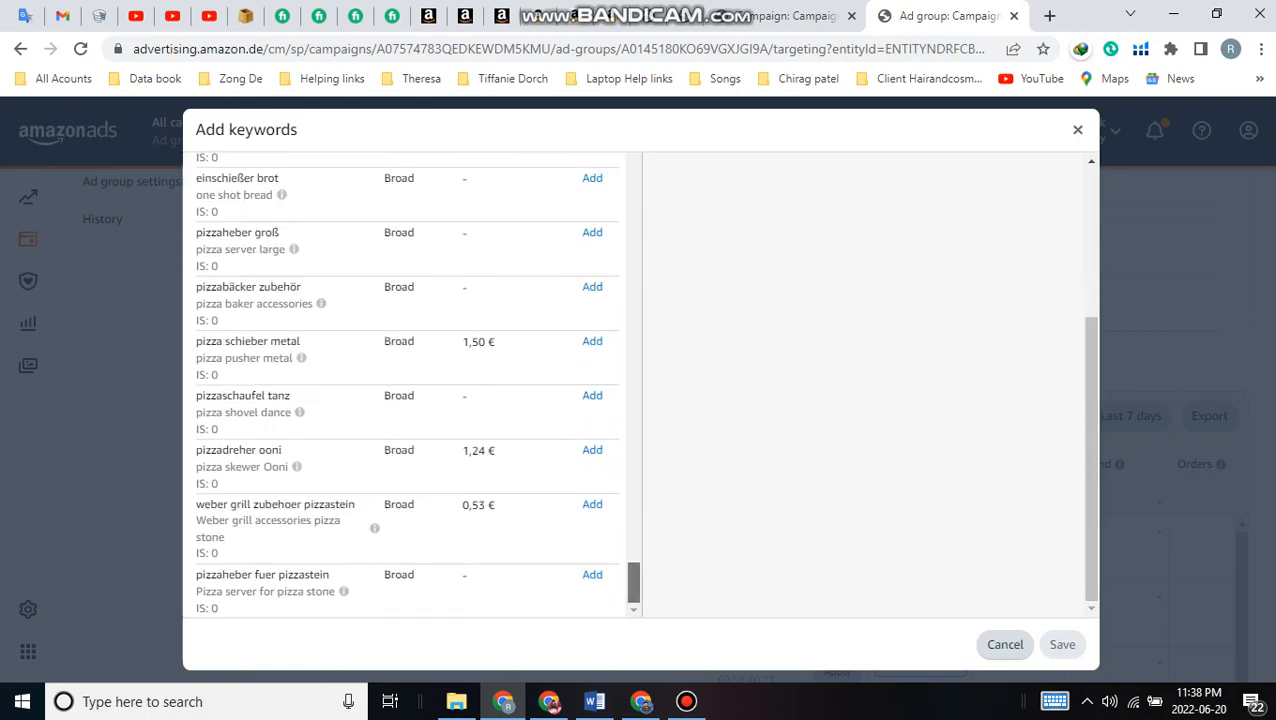
left_click_drag(633, 582, 633, 173)
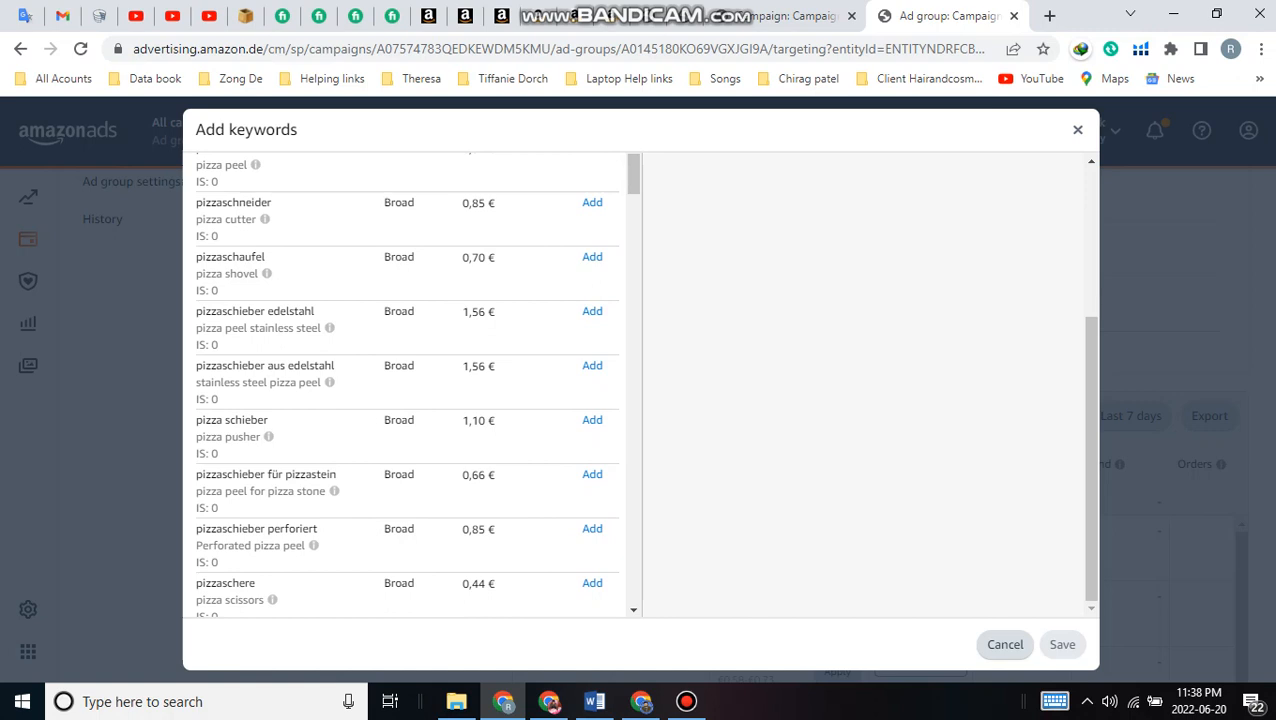
left_click_drag(1091, 440, 1091, 290)
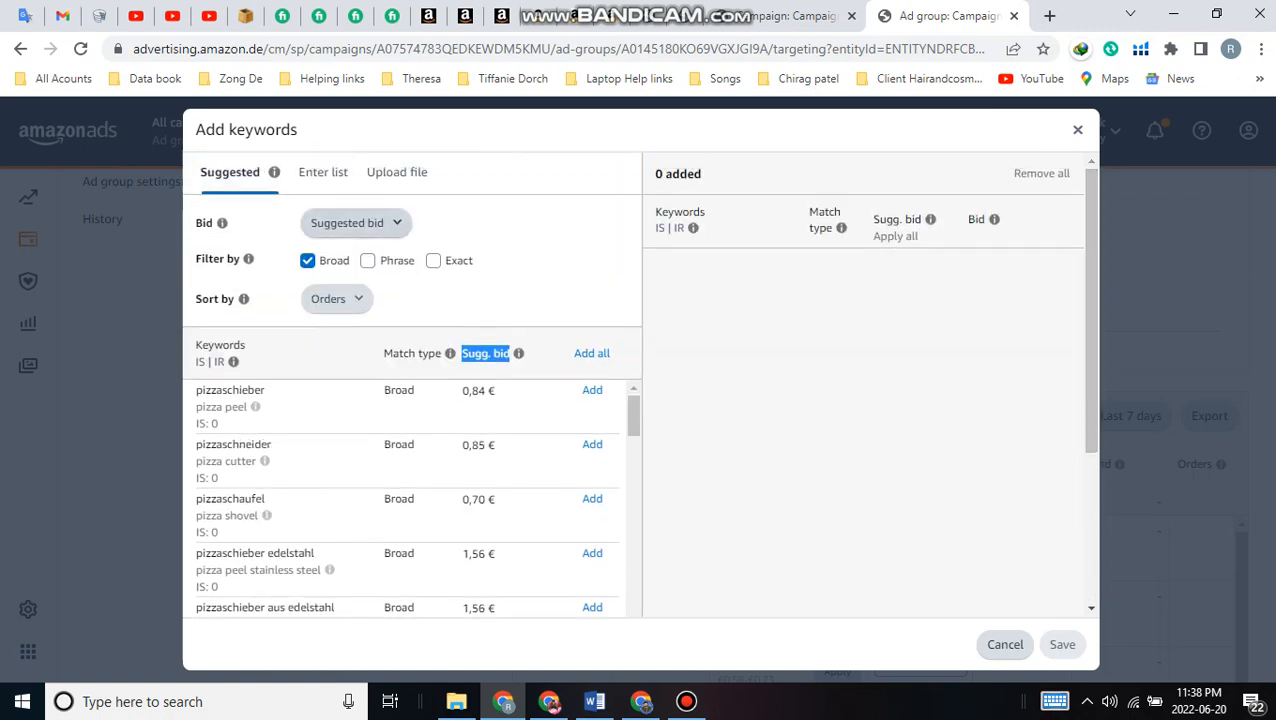
Switch the bid option for the suggested keywords to Custom bid and set it to 0,75 €.
left_click(356, 223)
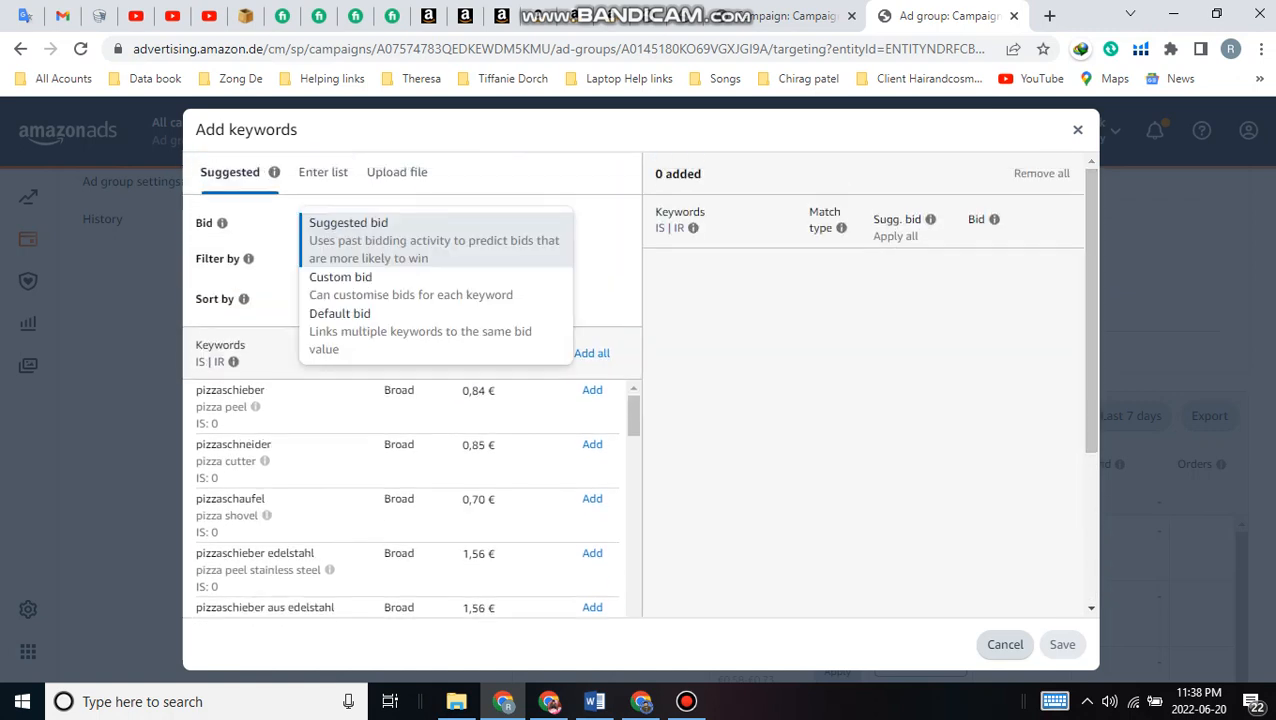
left_click(400, 286)
left_click(446, 223)
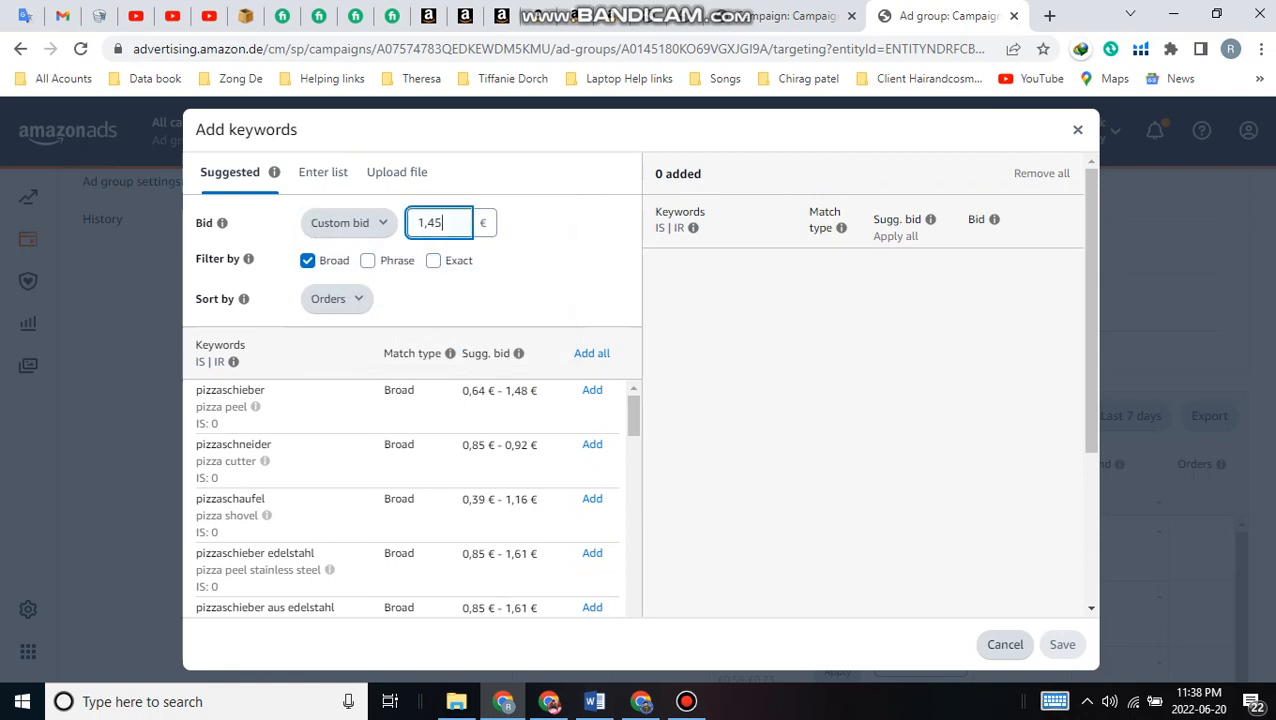
key("ctrl+a")
key("BackSpace")
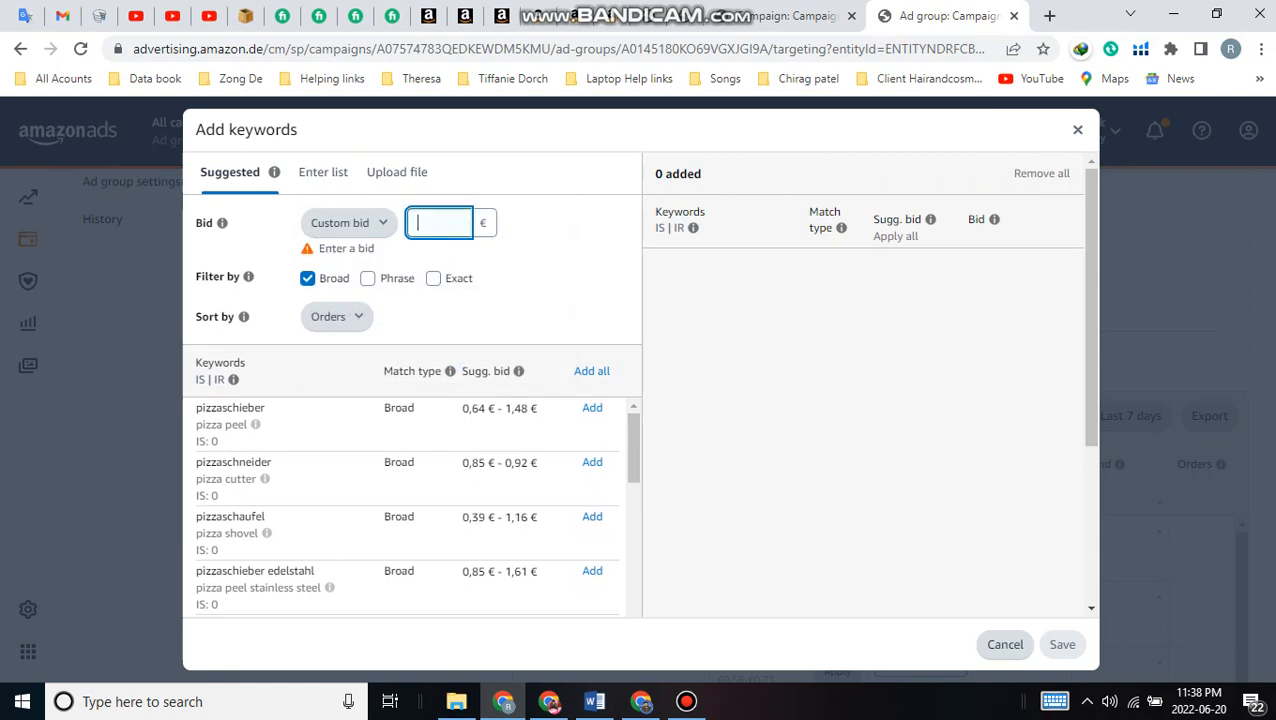
type("0.75")
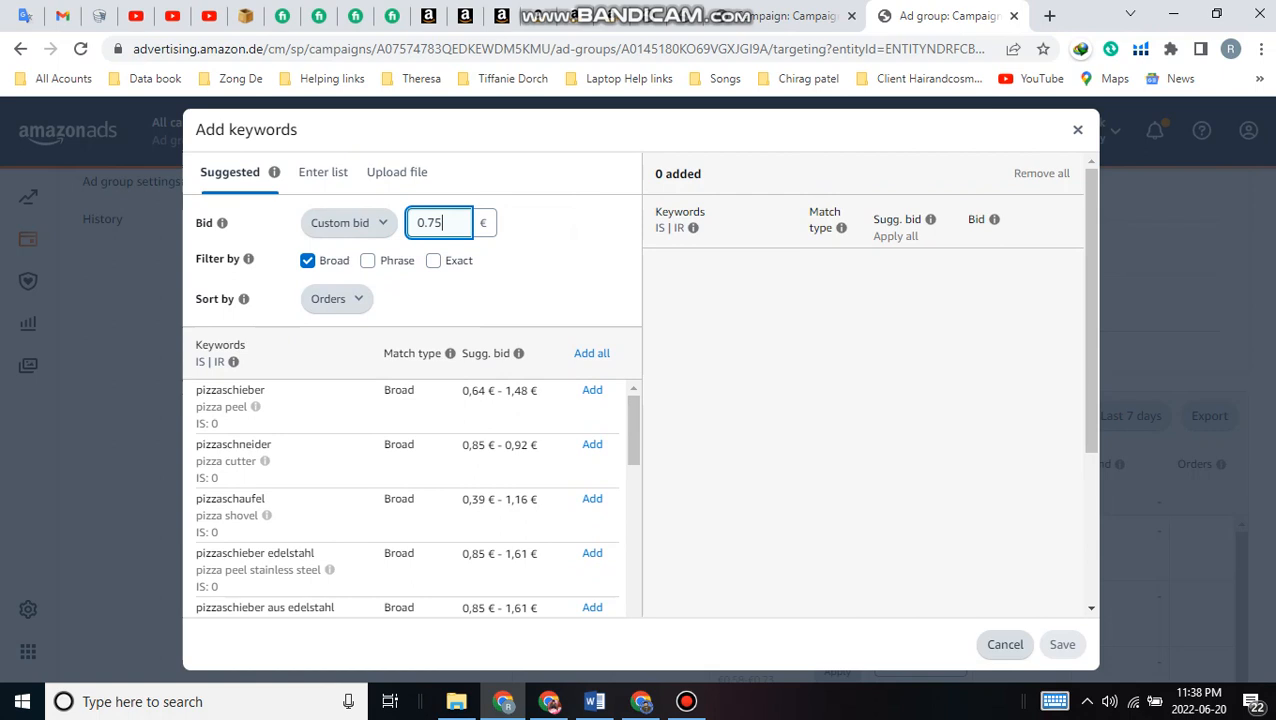
key("Return")
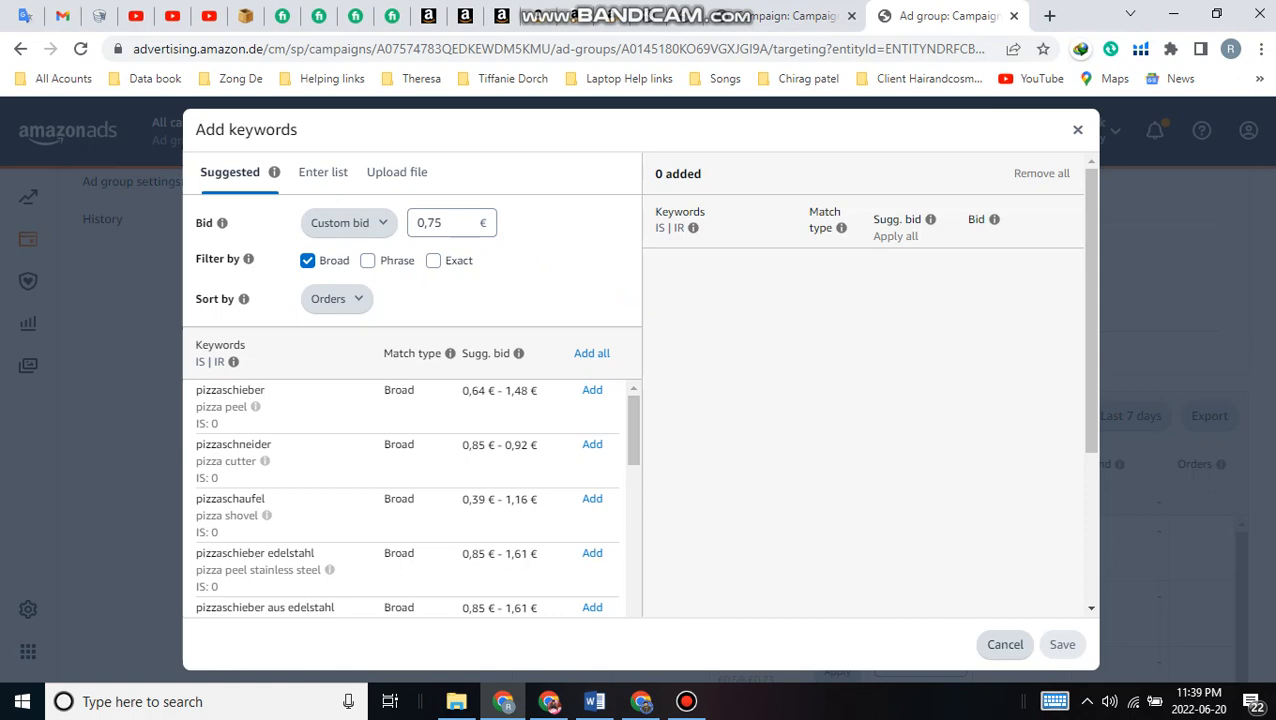
Add all suggested Broad keywords at the custom bid and check the added list's count, match type and bids.
mouse_move(633, 430)
left_mouse_down()
mouse_move(633, 514)
mouse_move(633, 424)
left_mouse_up()
left_click(592, 353)
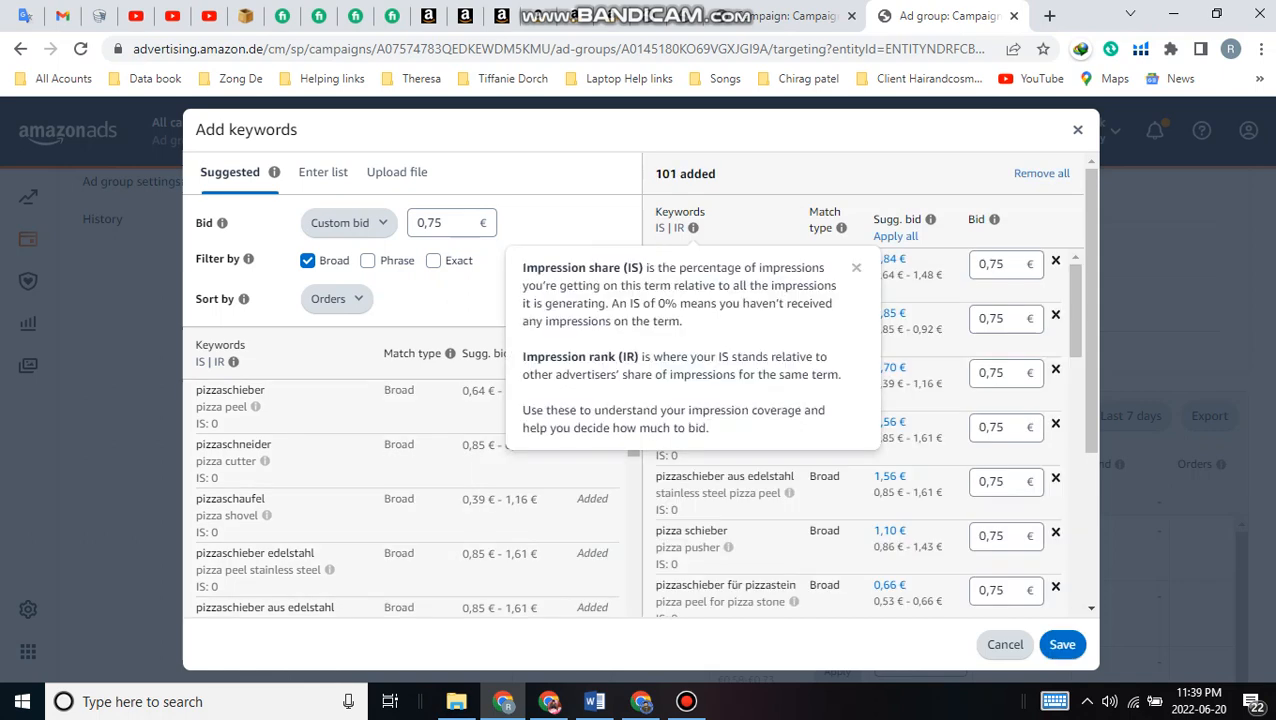
left_click_drag(655, 174, 716, 174)
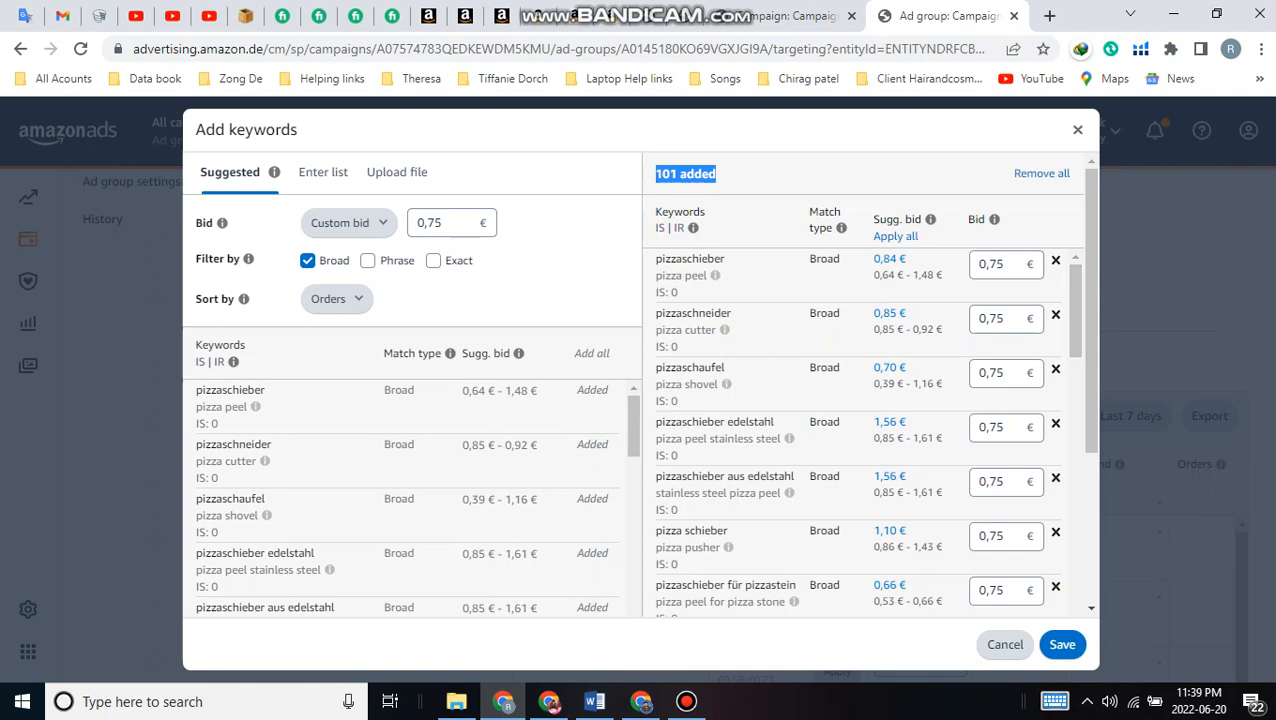
double_click(976, 219)
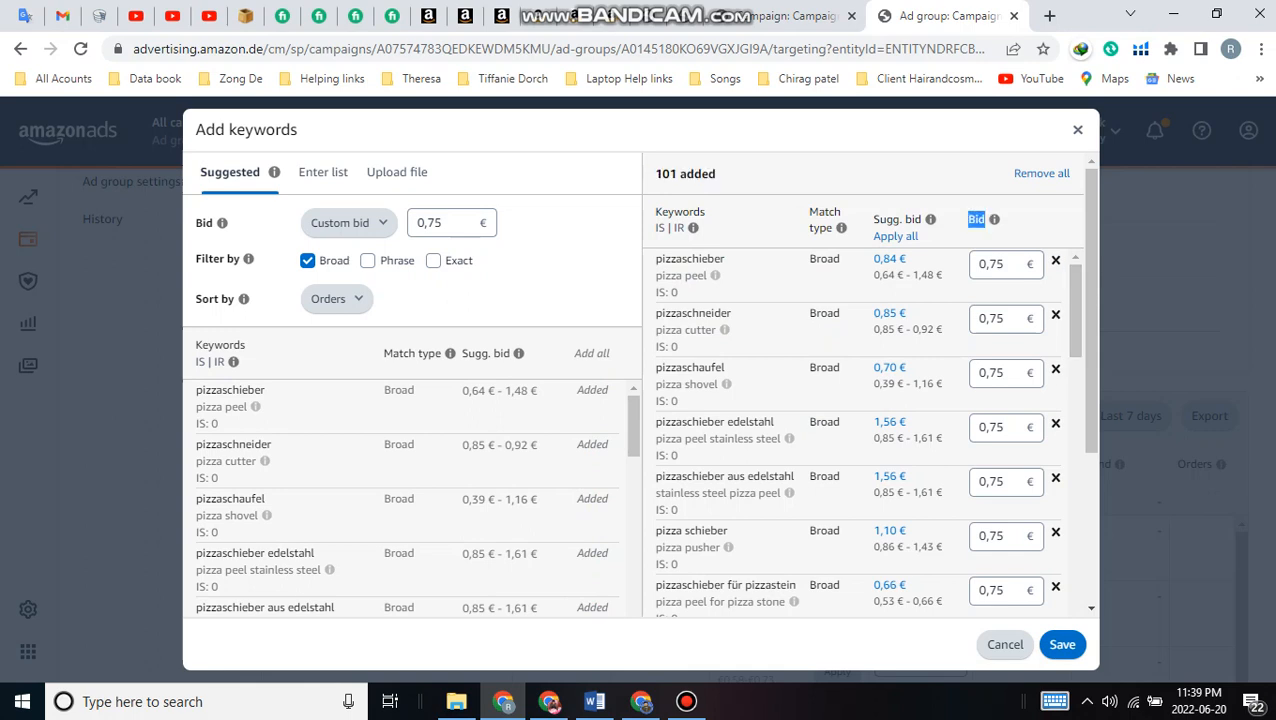
mouse_move(841, 228)
left_click_drag(655, 174, 716, 174)
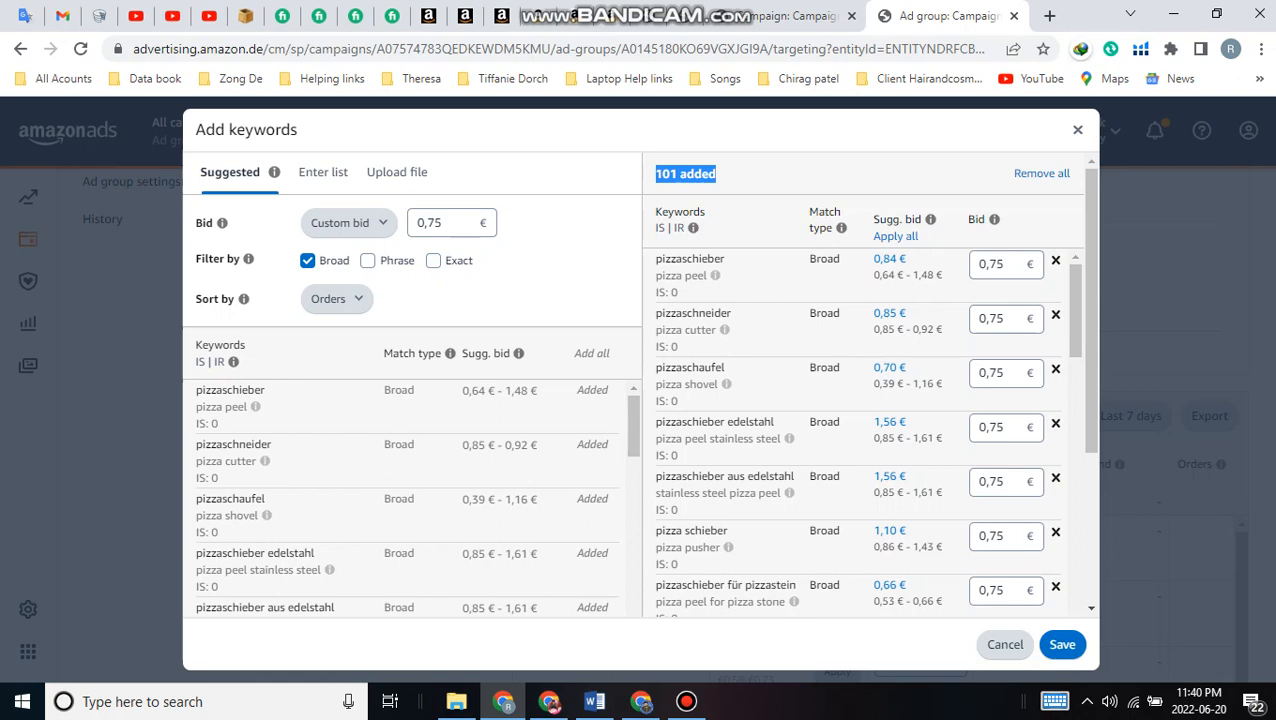
Look over the added keywords, save them to the ad group and acknowledge the confirmation.
mouse_move(450, 353)
scroll(638, 386, "down", 1)
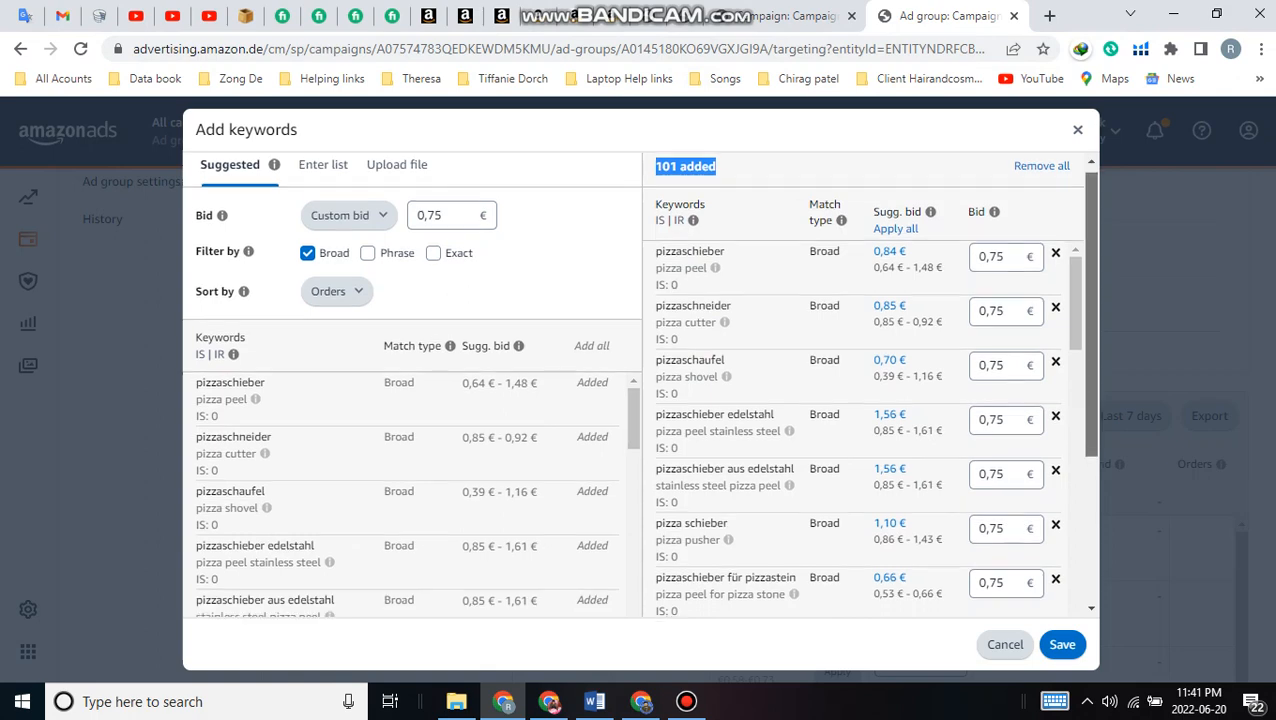
scroll(638, 386, "down", 5)
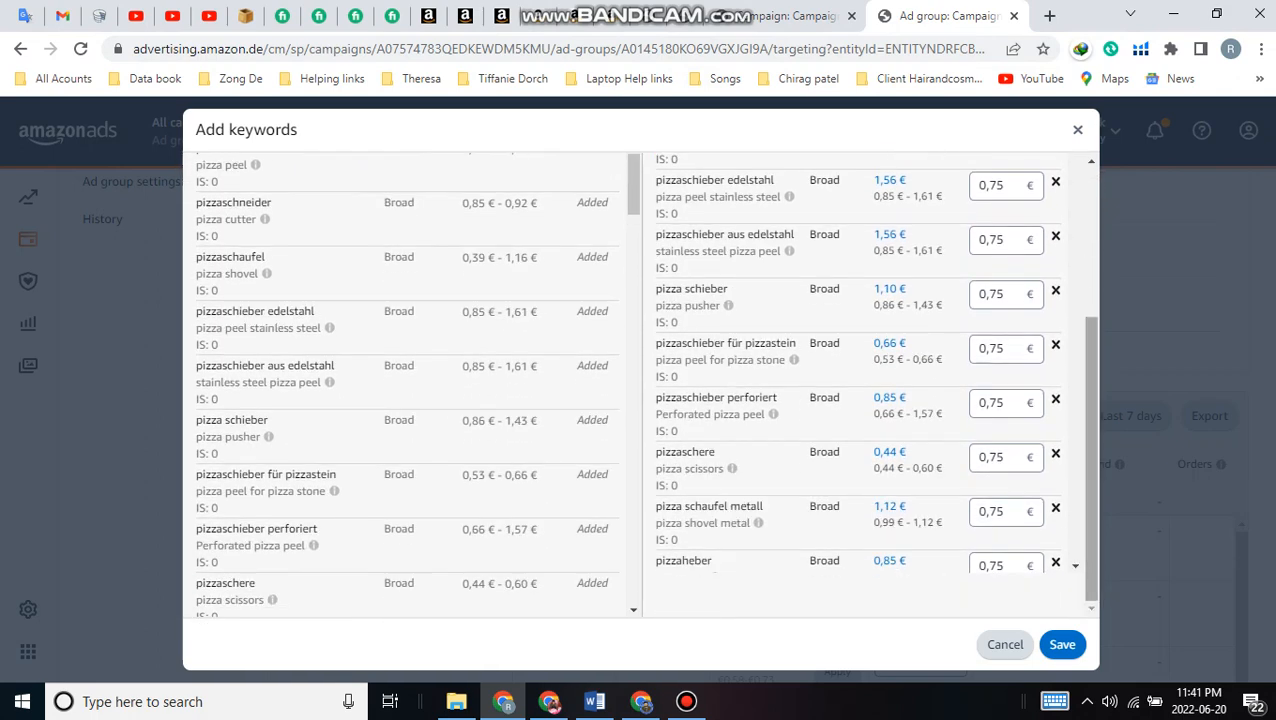
scroll(638, 386, "up", 5)
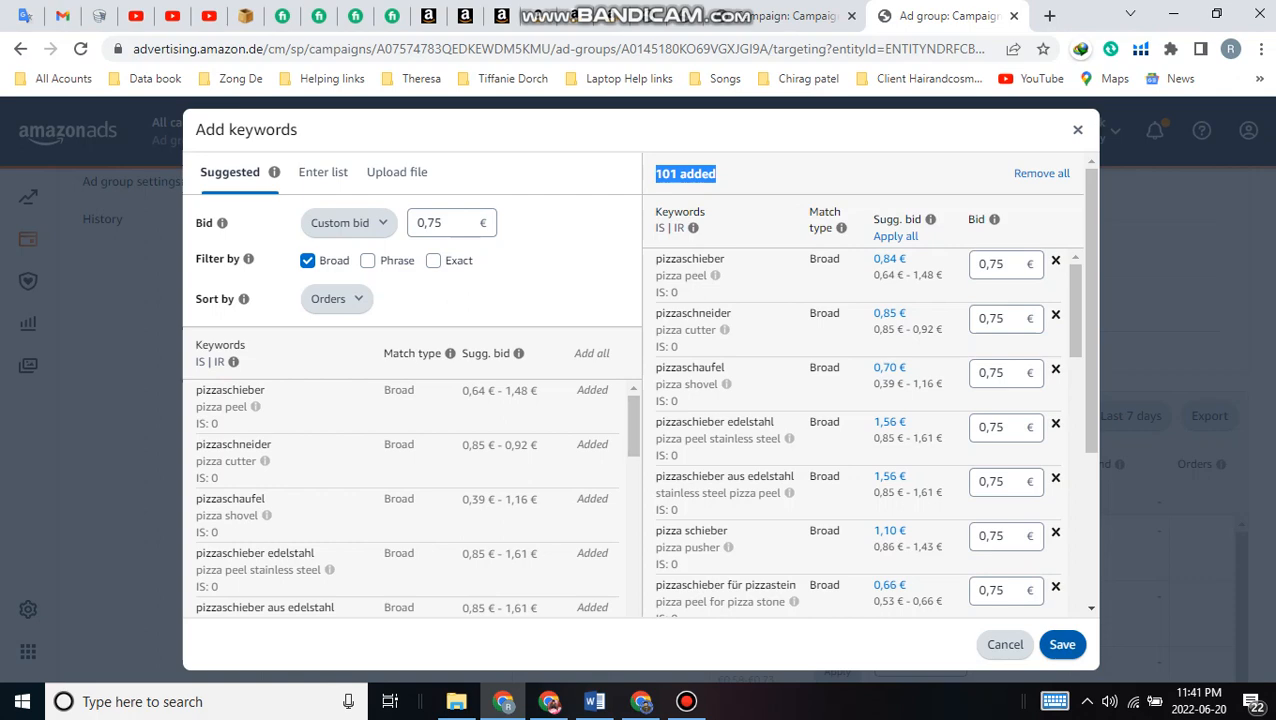
left_click(1062, 645)
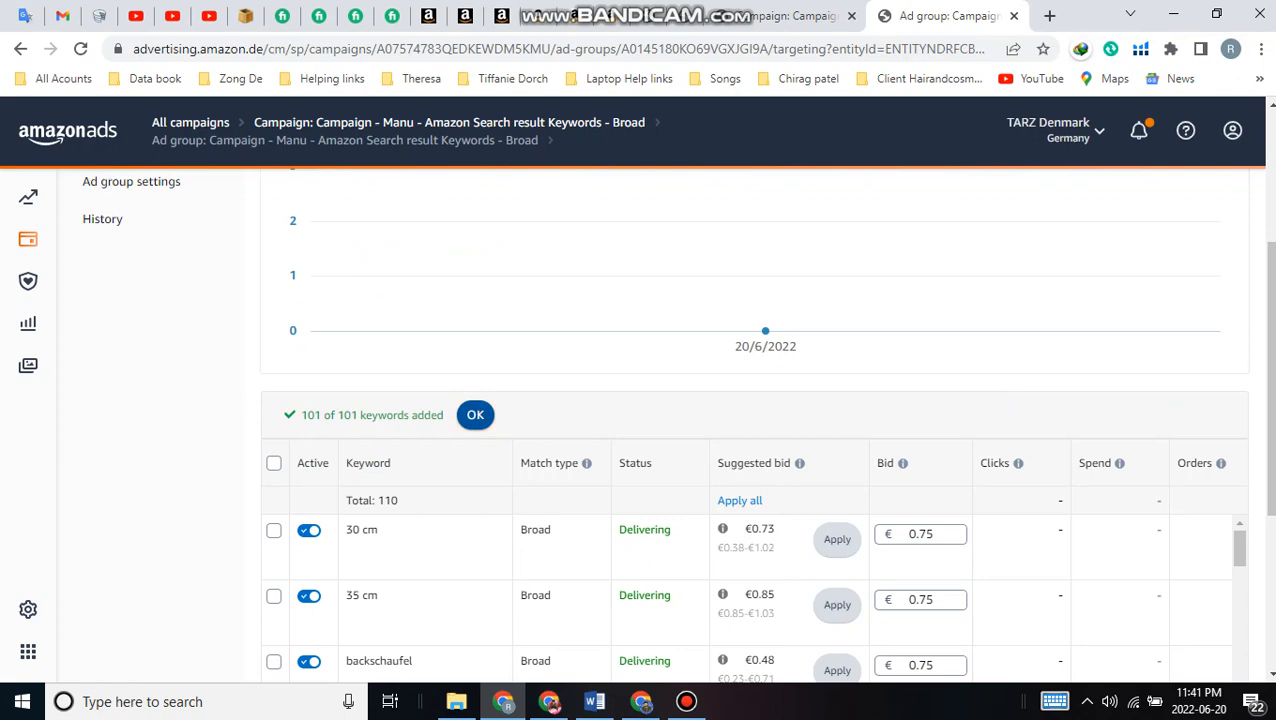
left_click(475, 415)
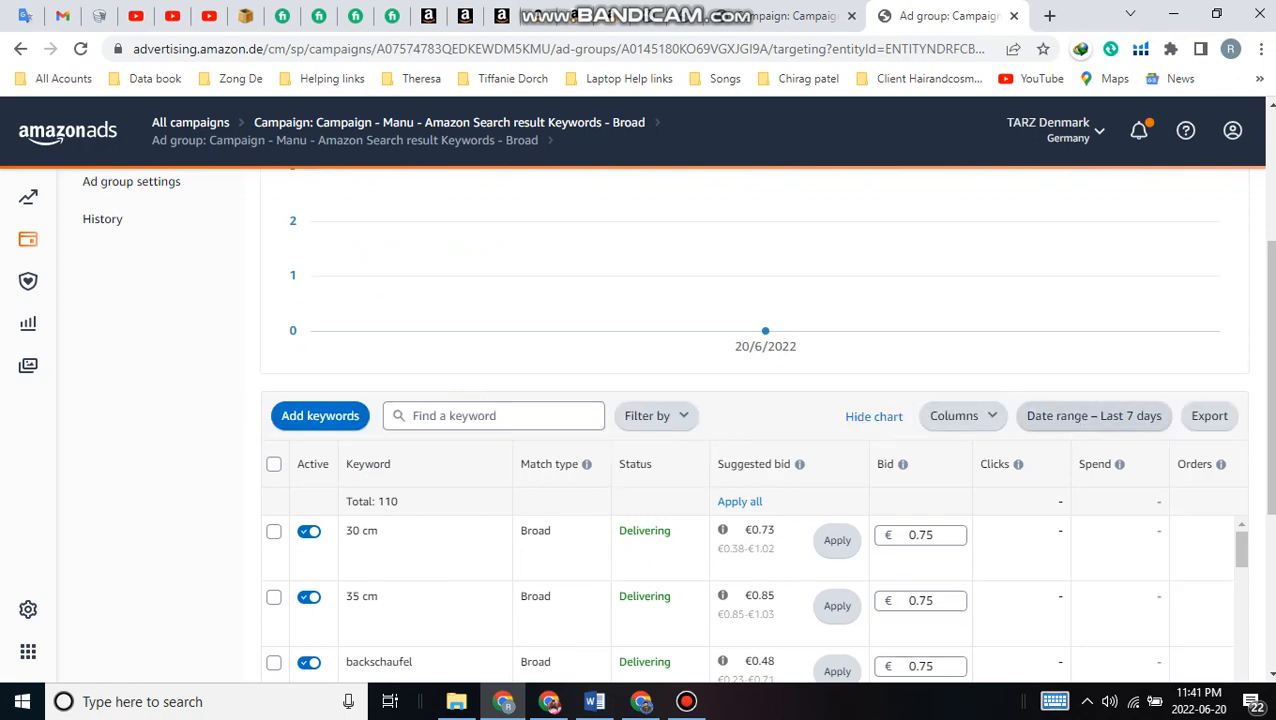
Review the ad group's targeting page and check the total number of keywords in its table.
scroll(750, 430, "down", 5)
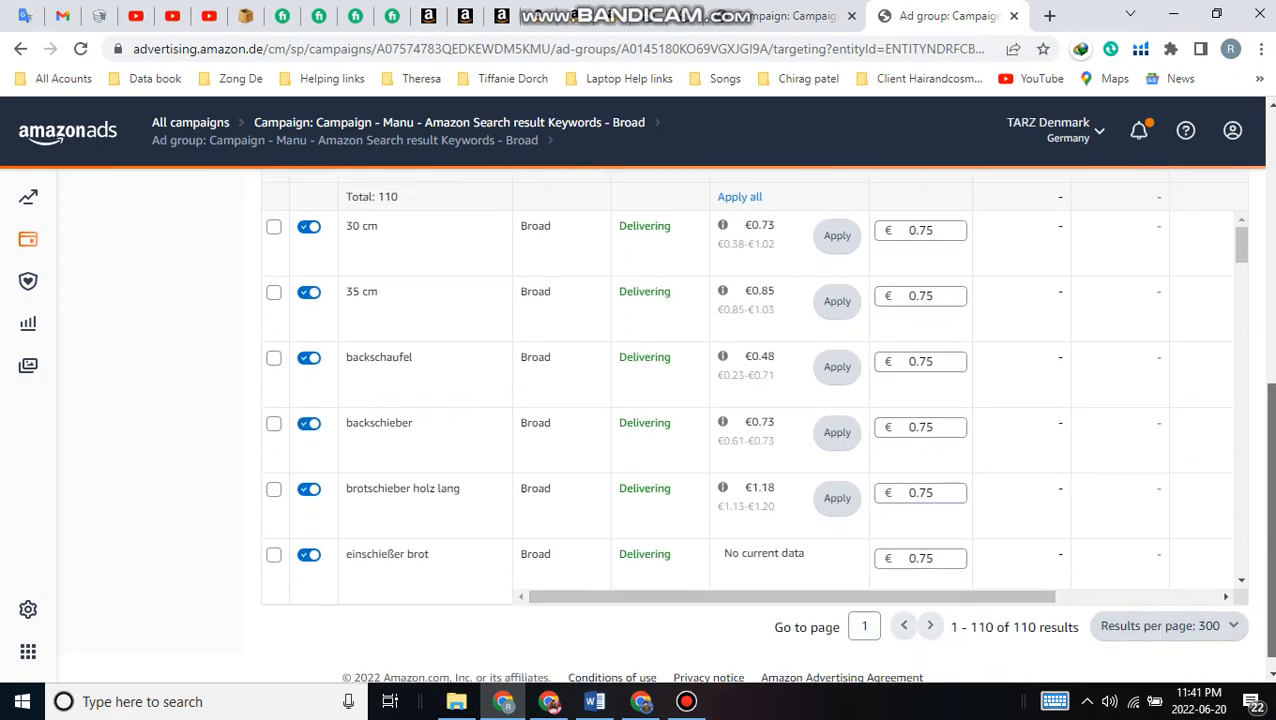
scroll(750, 430, "up", 3)
scroll(750, 430, "up", 4)
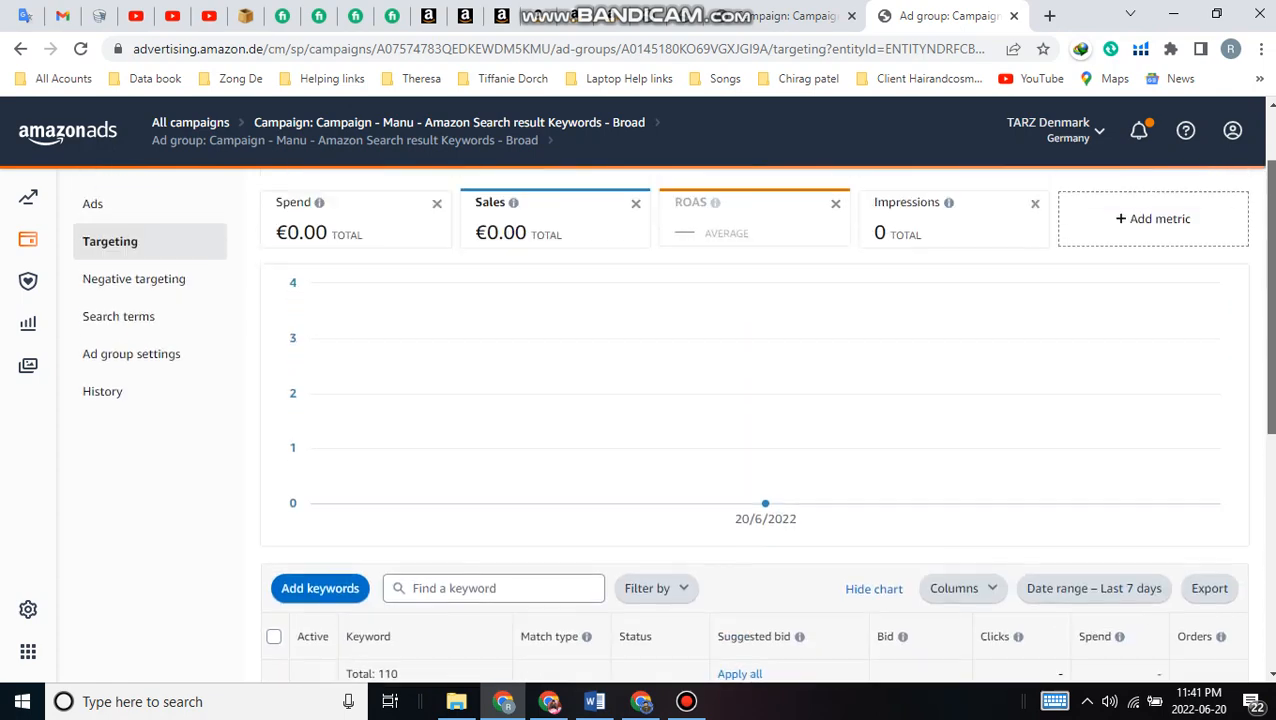
scroll(750, 430, "down", 5)
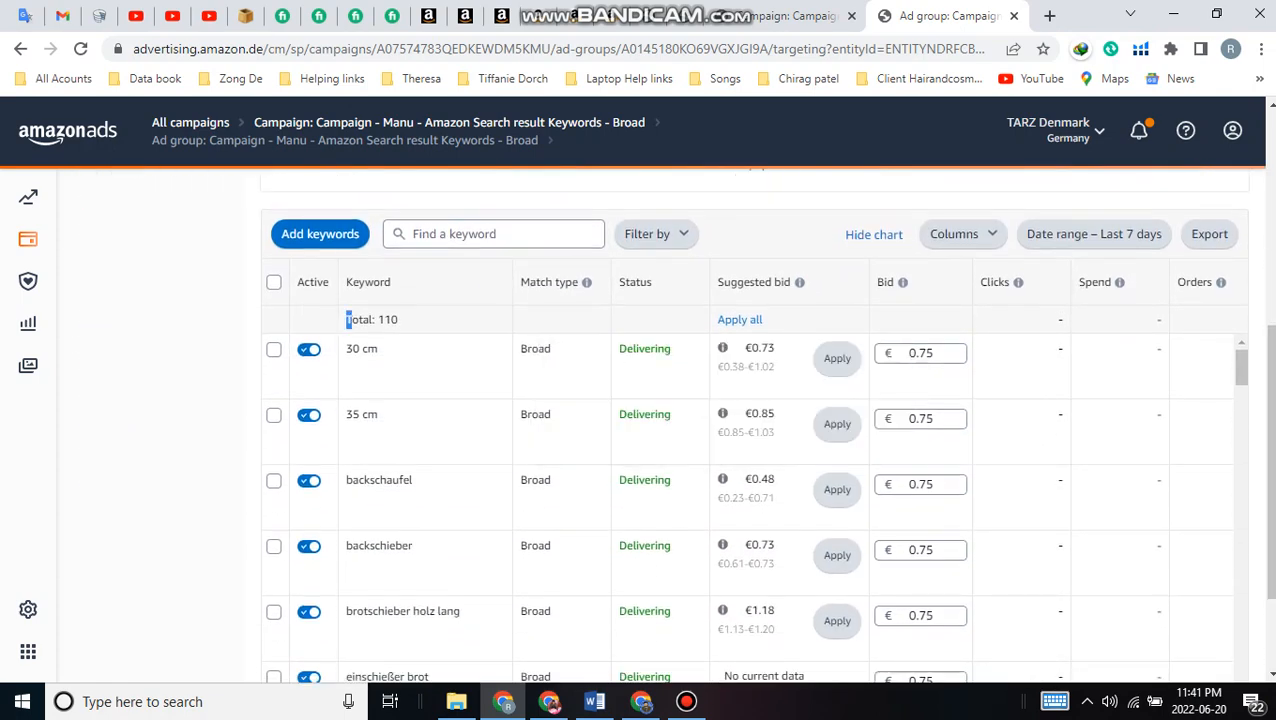
left_click_drag(346, 319, 399, 320)
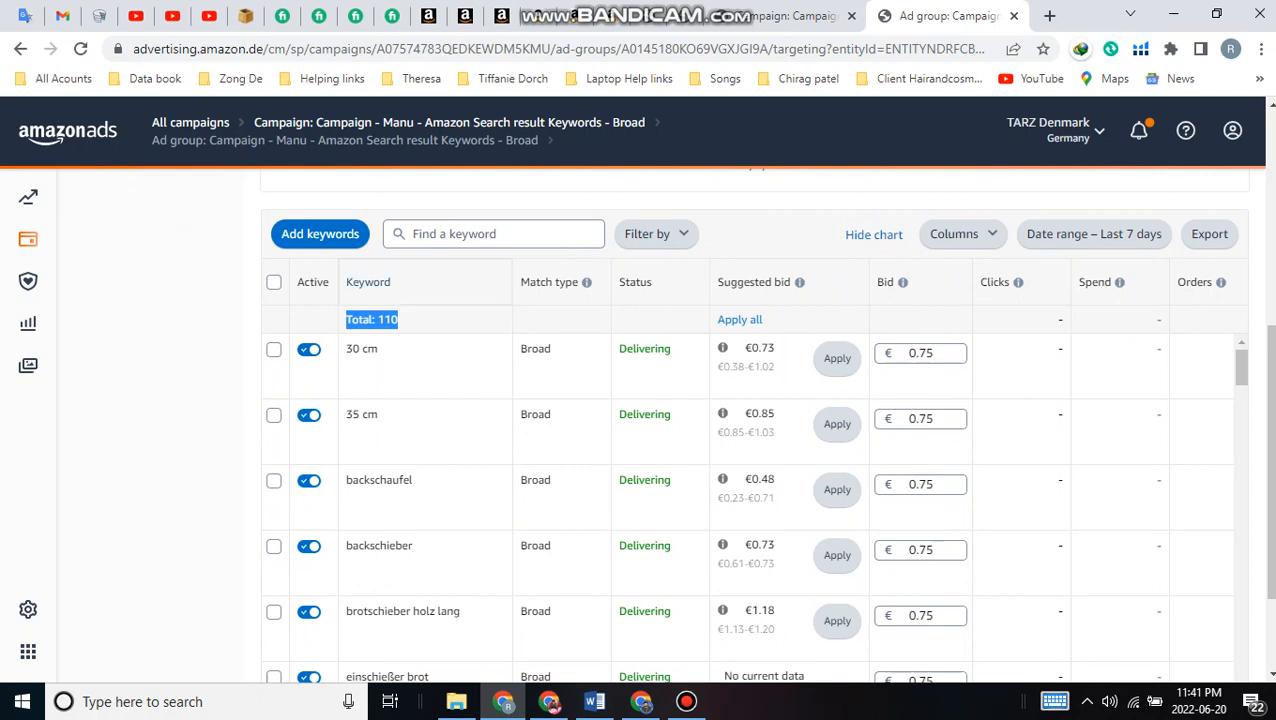
Sort the ad group's targeting table by keyword in ascending order.
left_click(400, 282)
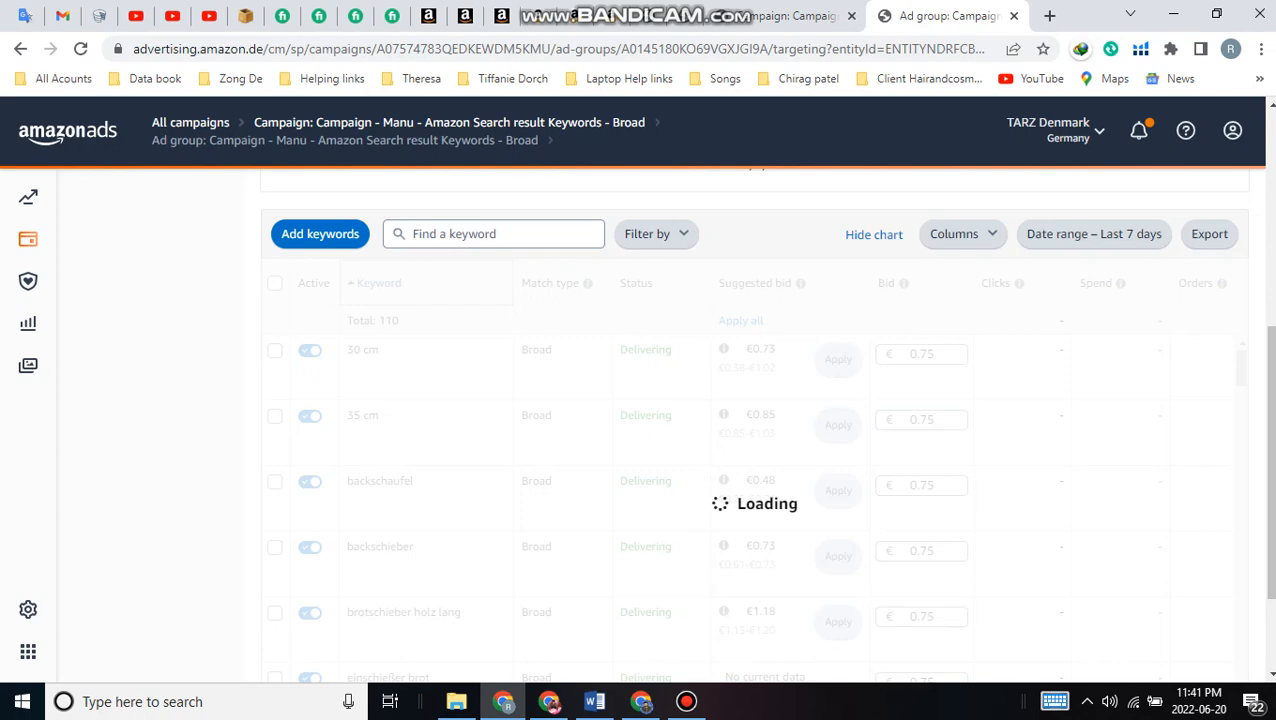
left_click(400, 282)
left_click(400, 282)
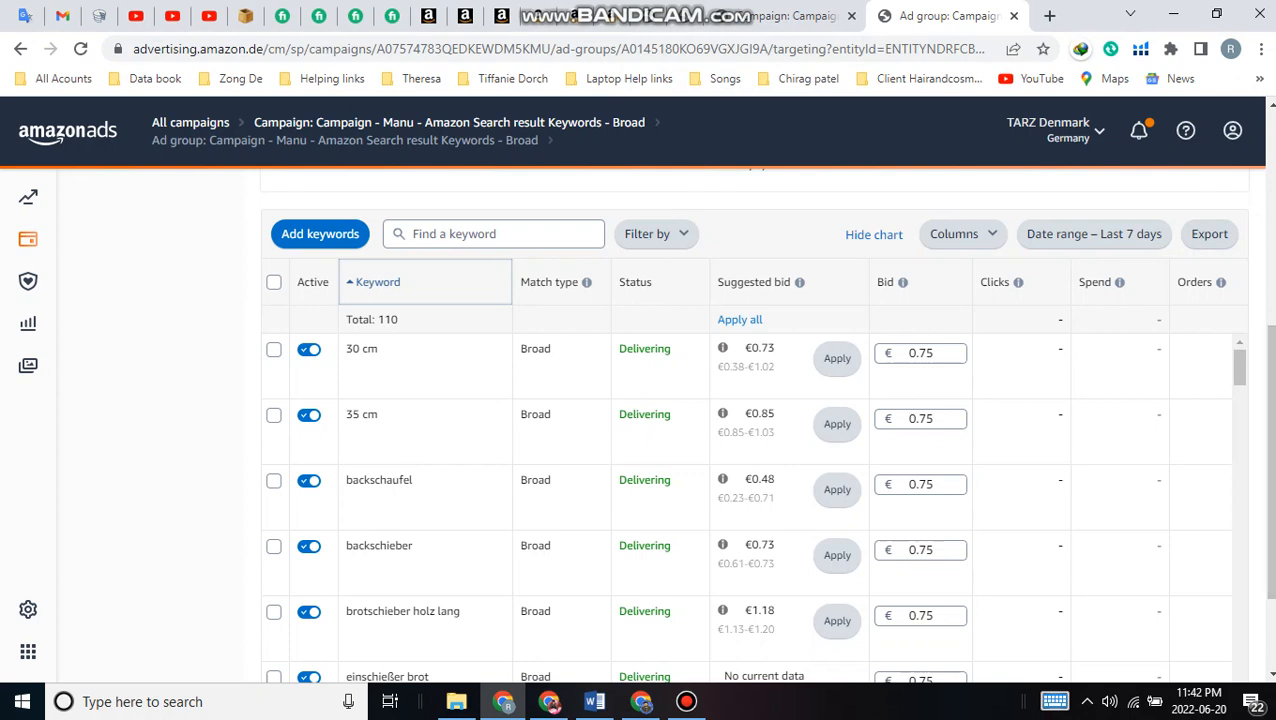
Check the match type, status and bid of the added keywords further down the targeting table.
left_click_drag(1240, 367, 1240, 530)
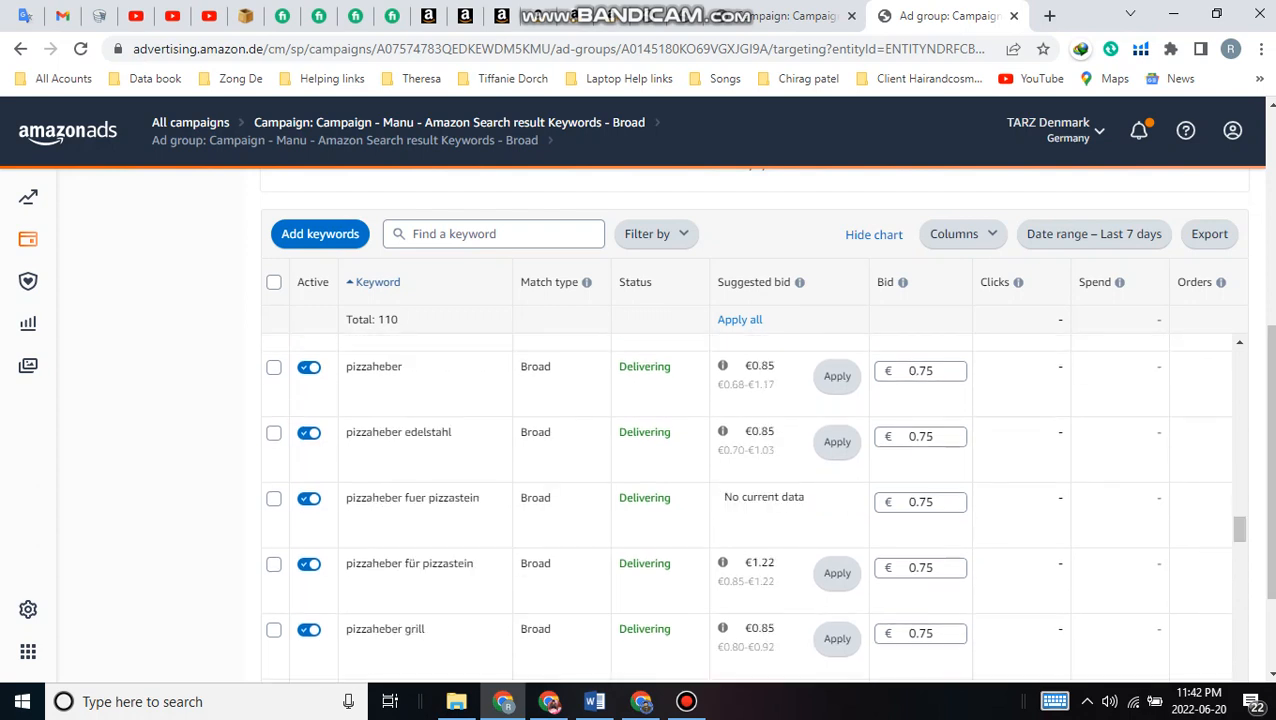
left_click_drag(519, 282, 578, 282)
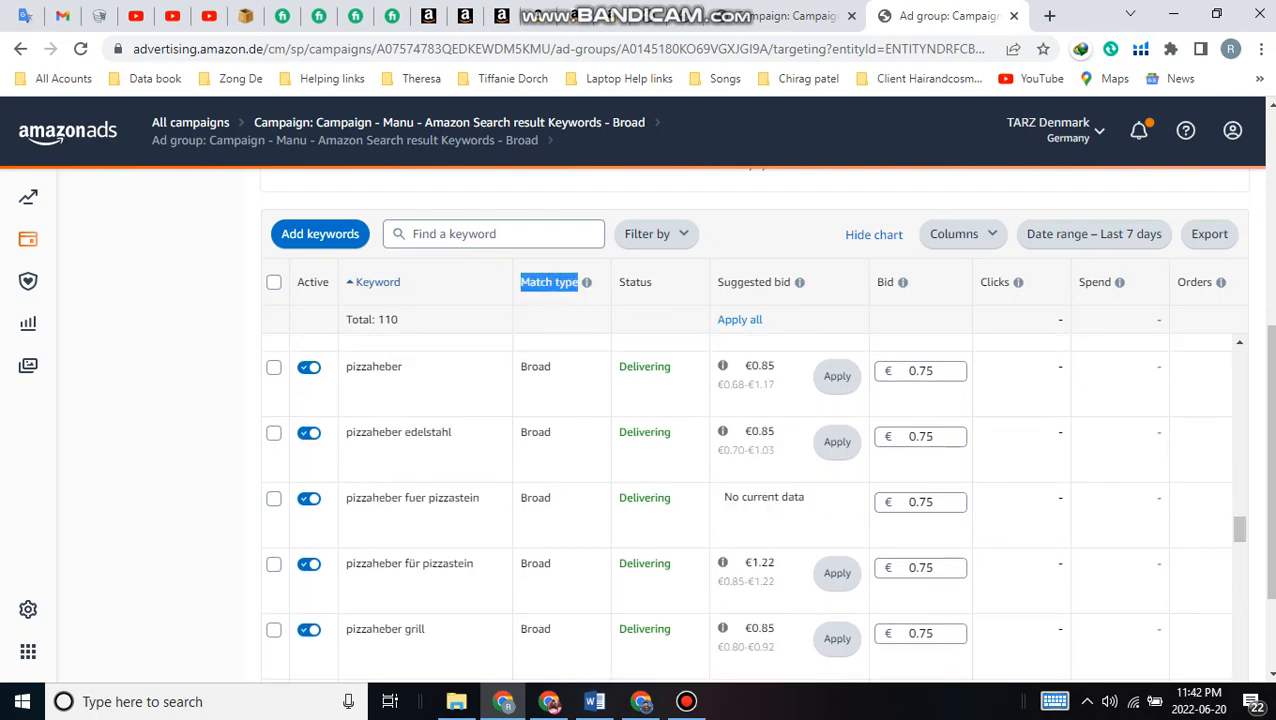
left_click_drag(519, 366, 550, 563)
left_click(550, 564)
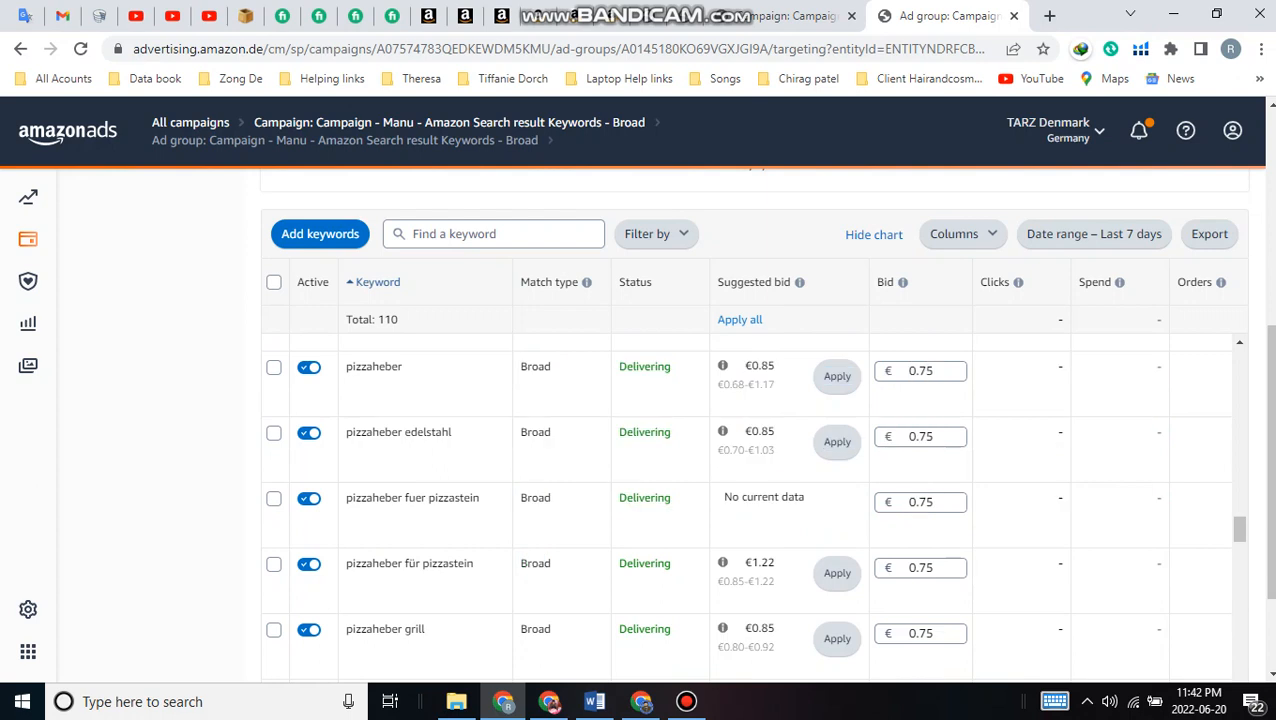
scroll(750, 505, "down", 10)
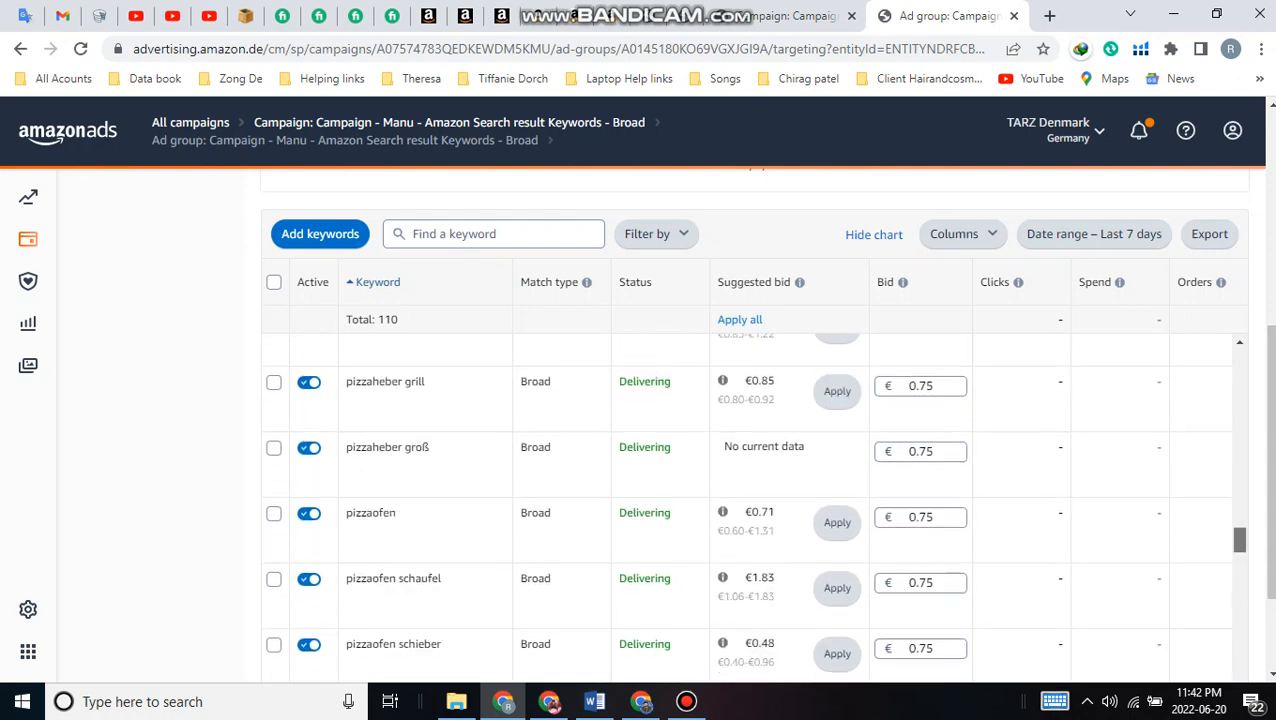
scroll(750, 505, "down", 4)
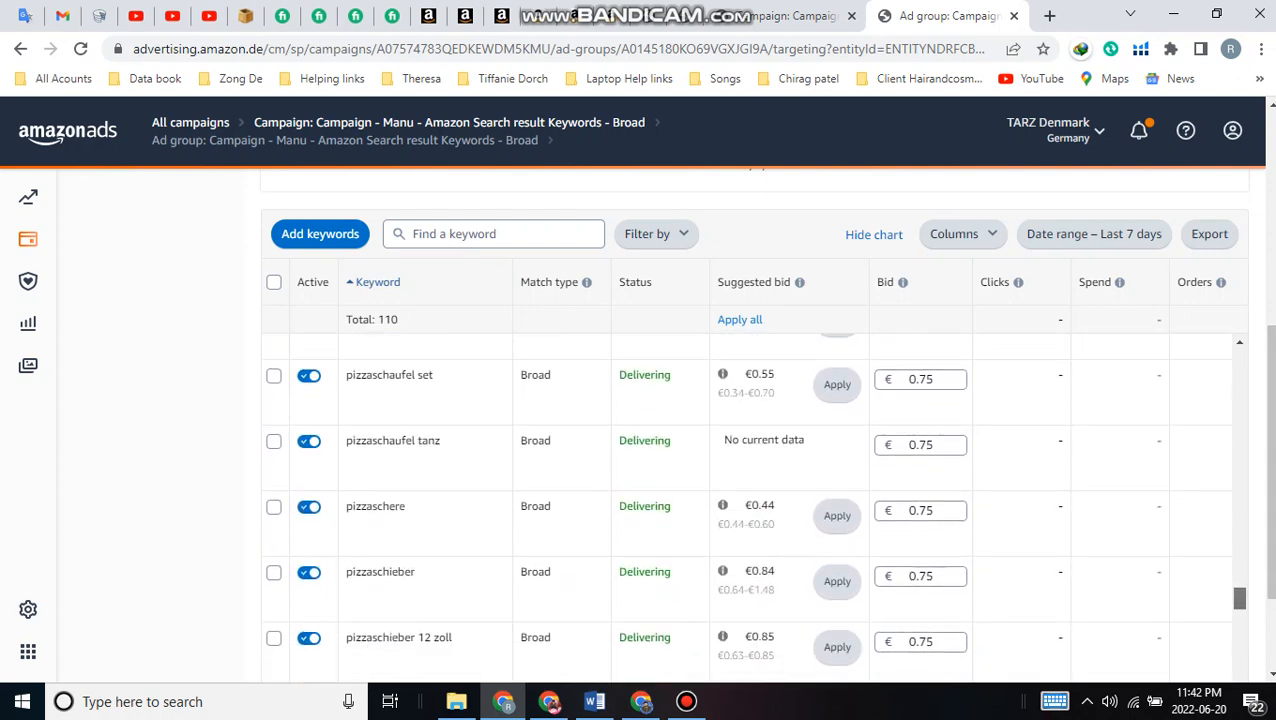
scroll(750, 505, "down", 8)
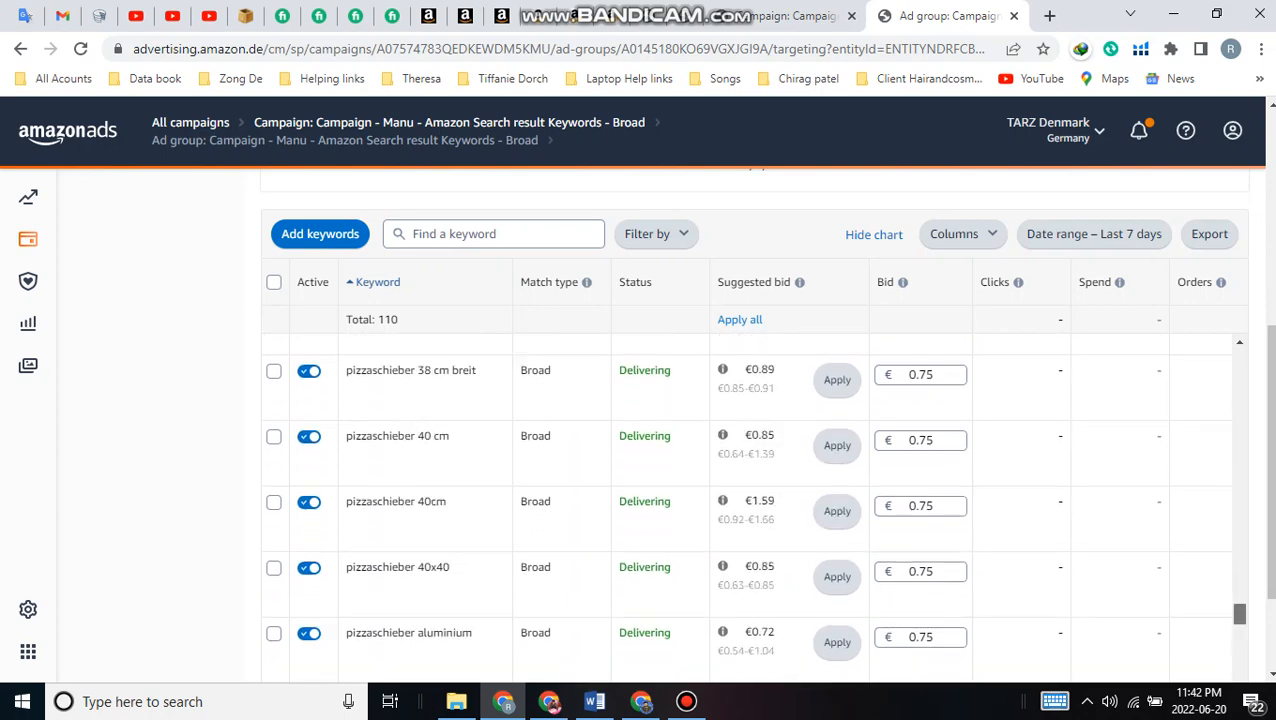
Examine the remaining keywords' match type, status and bid through the last row of the targeting table and back to its first rows.
scroll(750, 505, "down", 8)
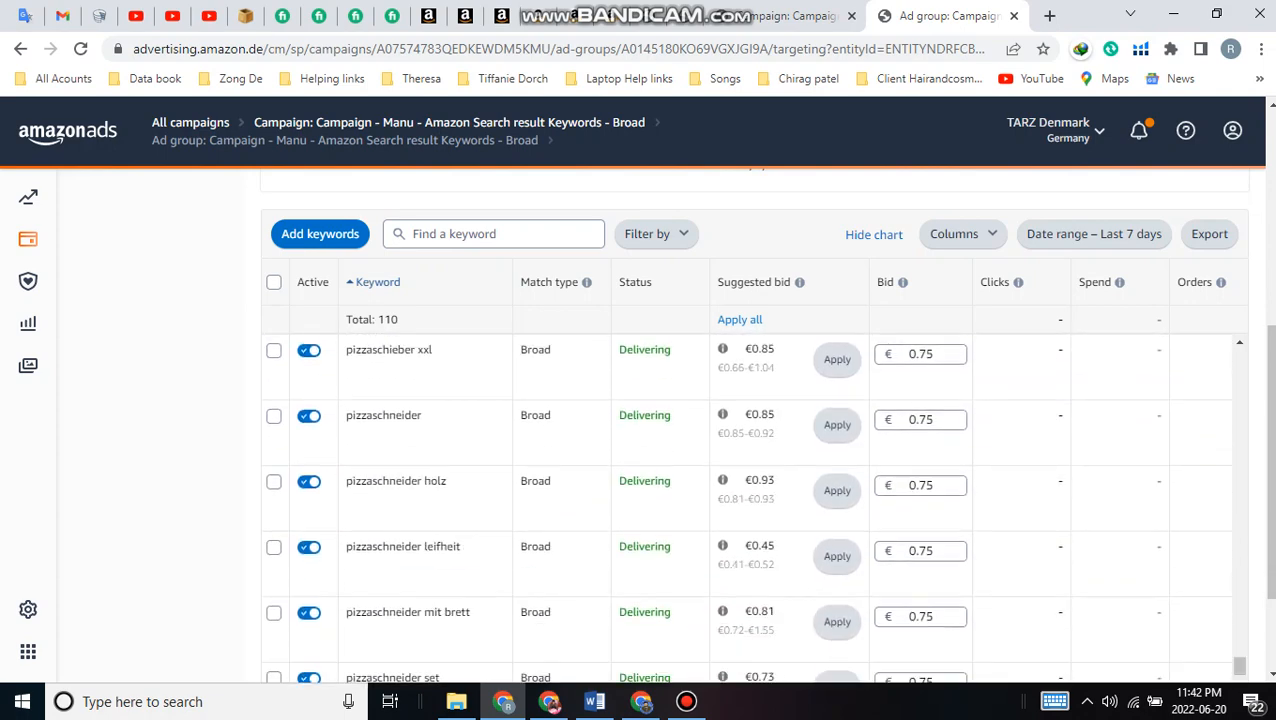
scroll(750, 505, "down", 2)
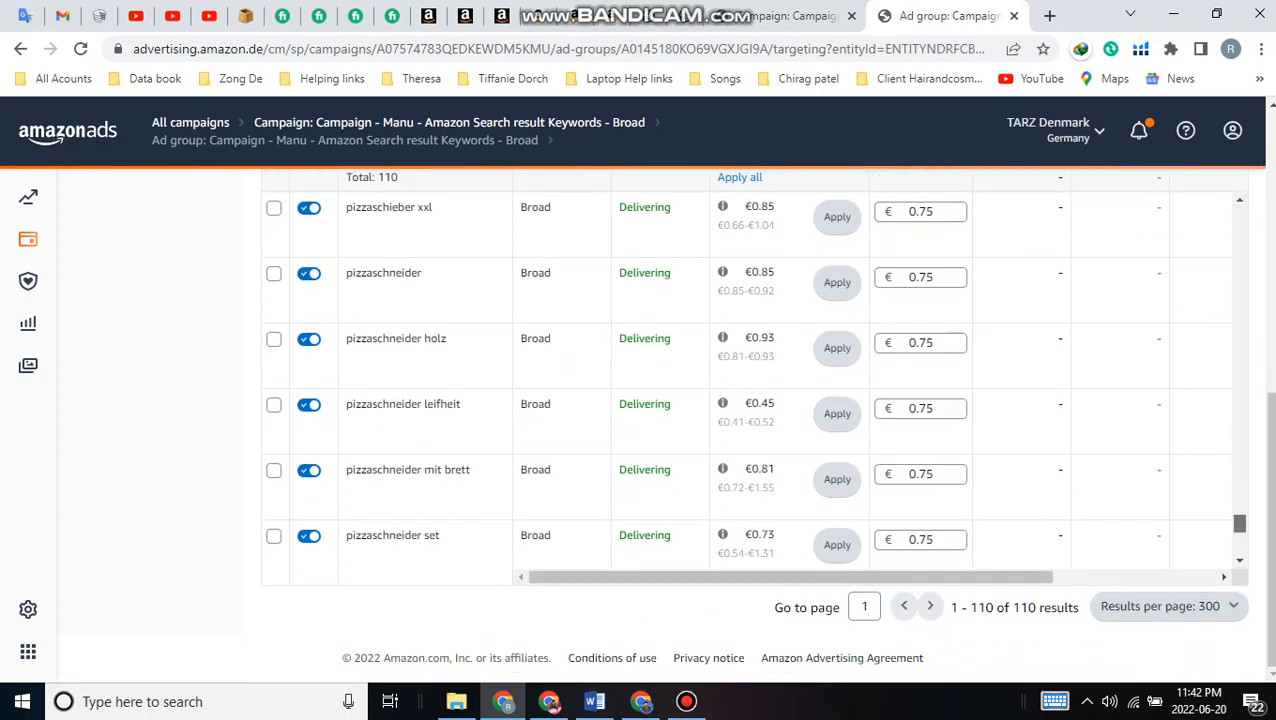
scroll(750, 505, "down", 6)
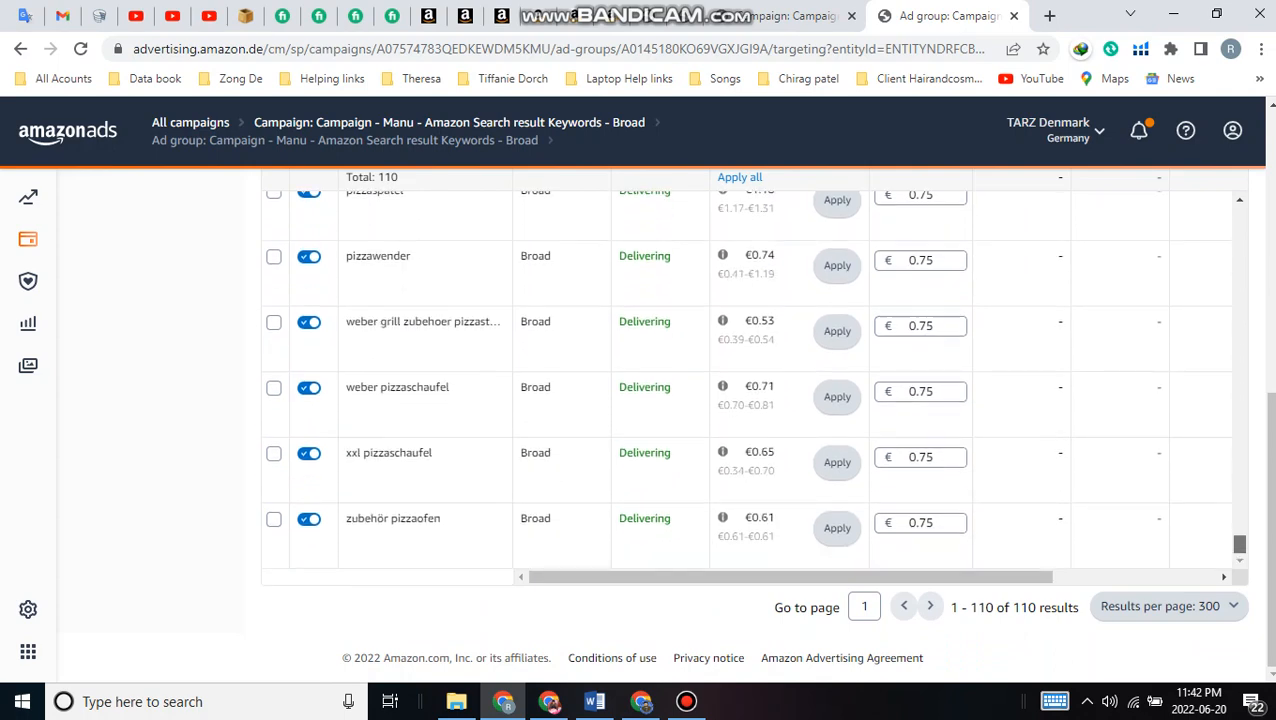
scroll(750, 380, "up", 10)
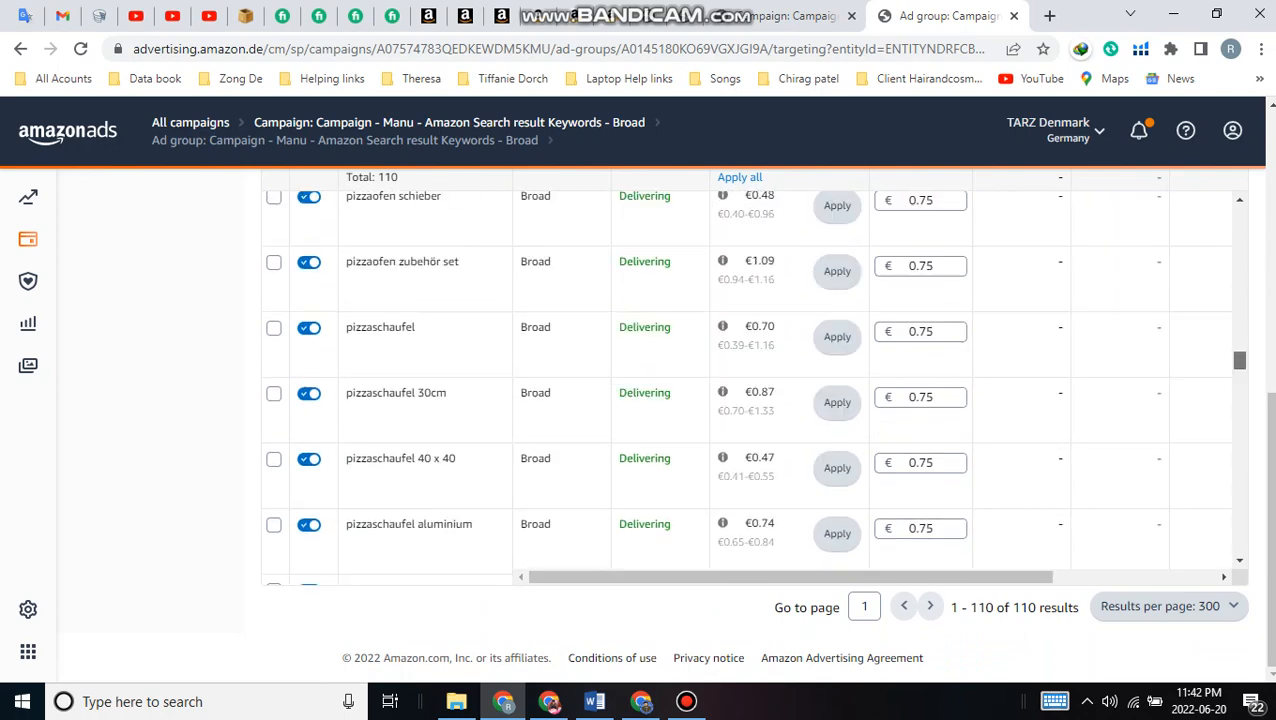
scroll(750, 380, "up", 10)
scroll(750, 380, "up", 1)
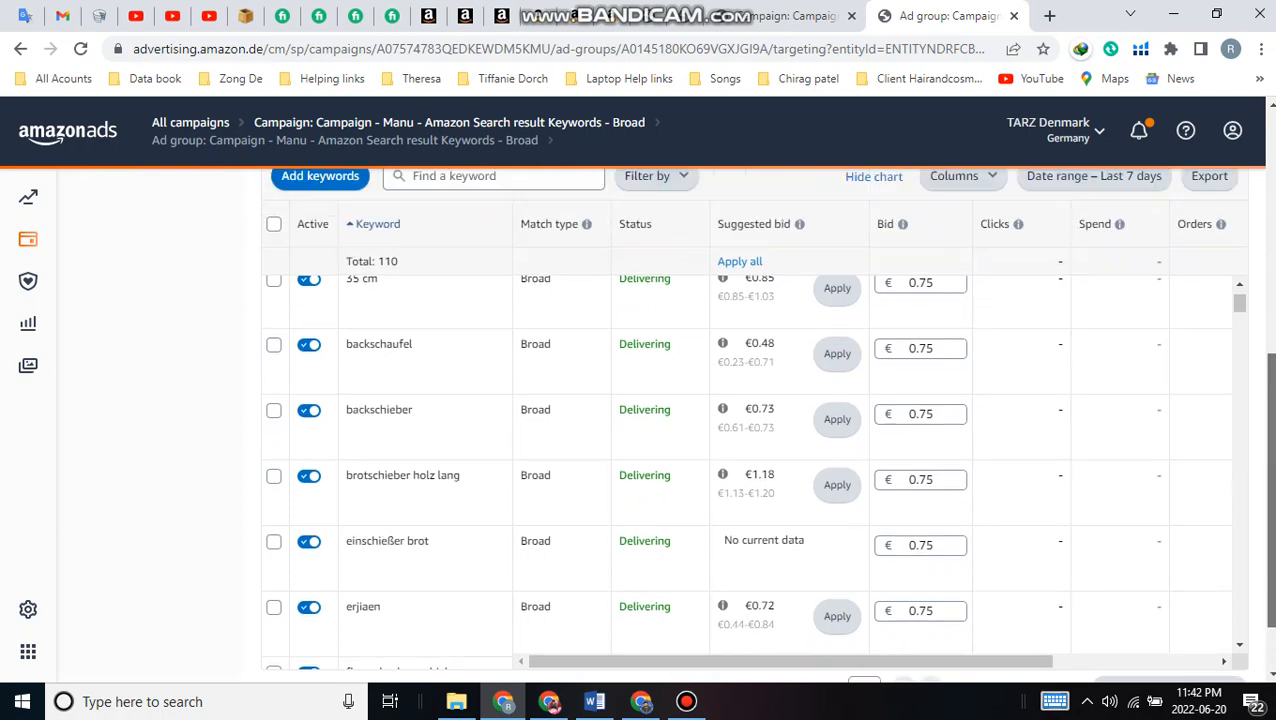
Highlight the match type "Broad" in the ad group's title above the performance chart.
scroll(750, 380, "up", 2)
scroll(750, 380, "down", 1)
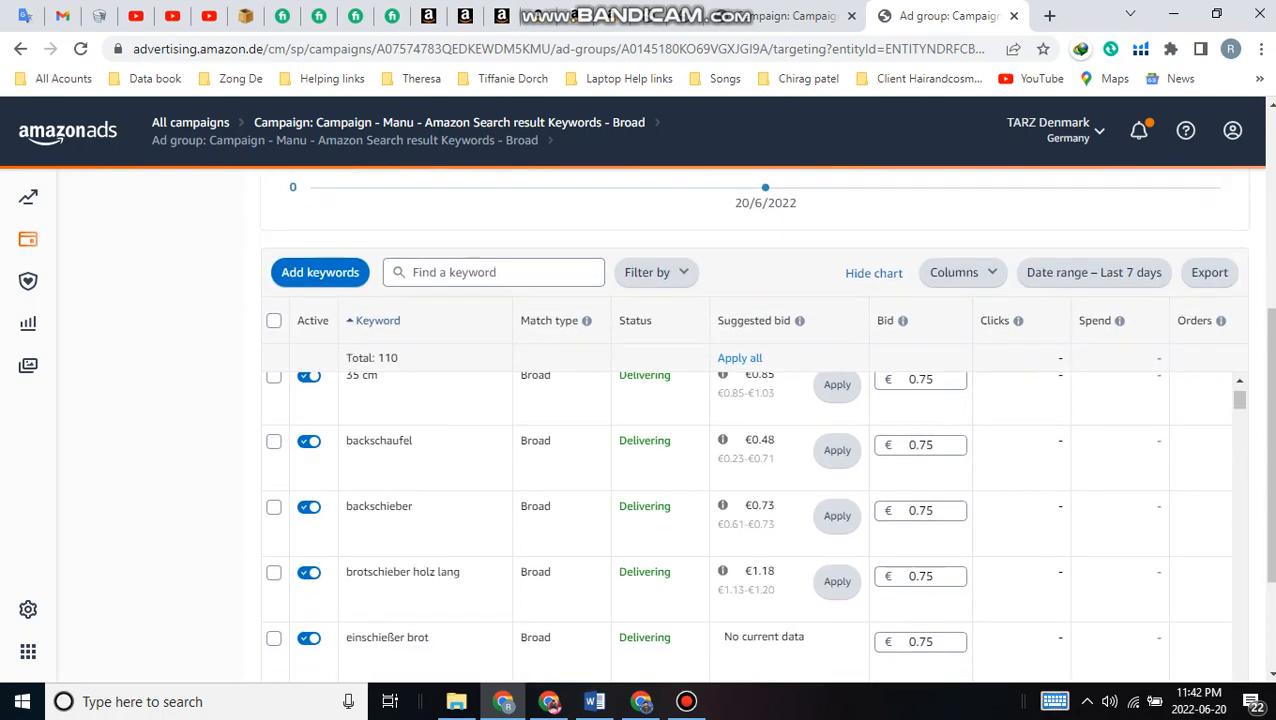
scroll(750, 380, "up", 1)
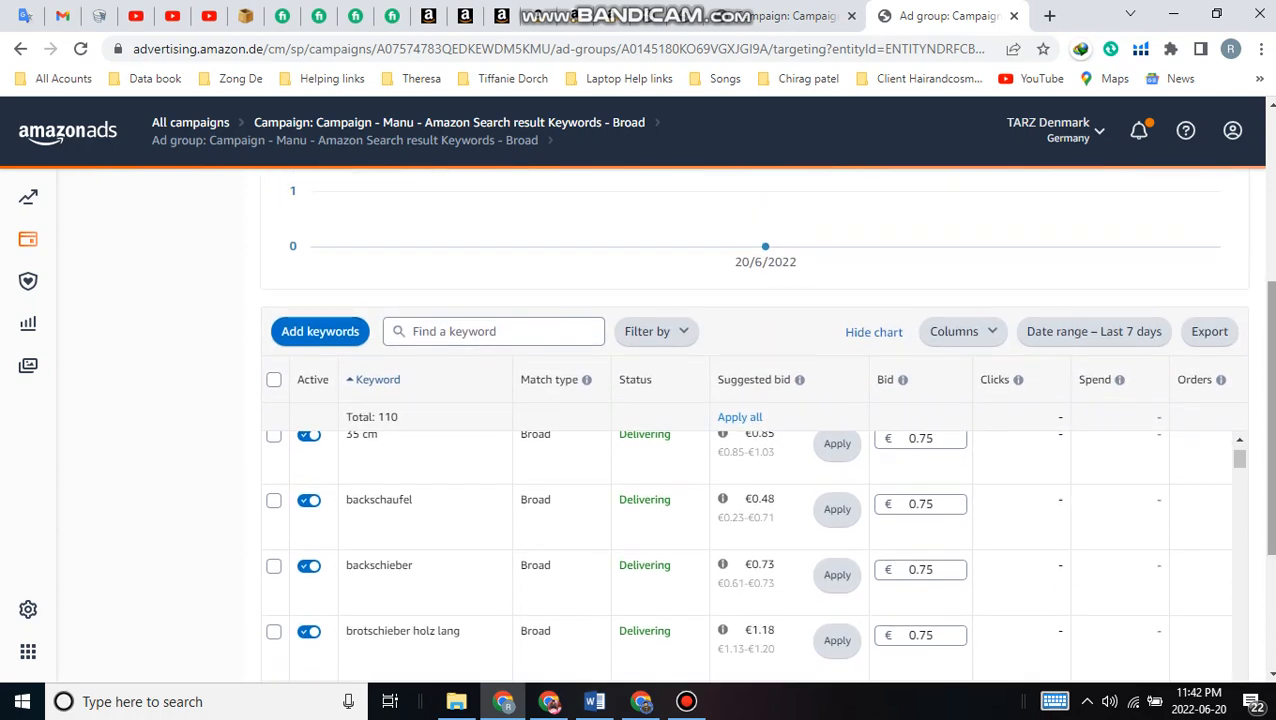
scroll(750, 400, "up", 6)
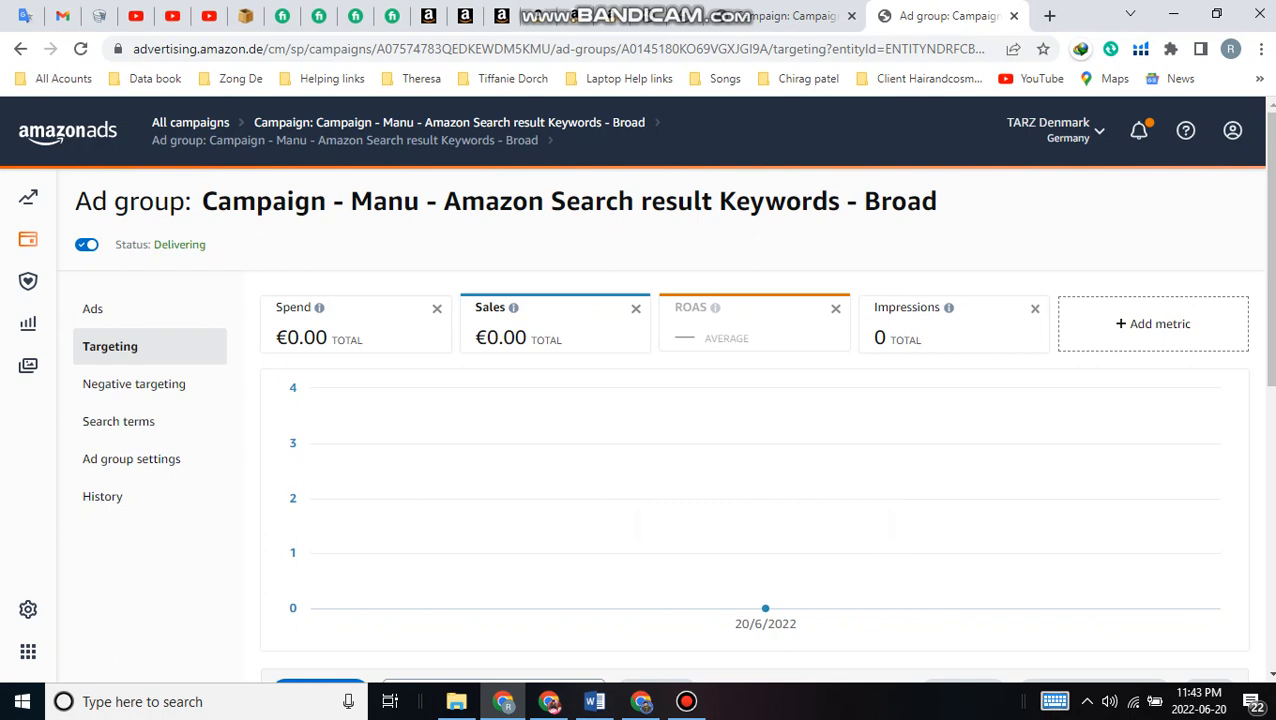
left_click_drag(864, 201, 937, 201)
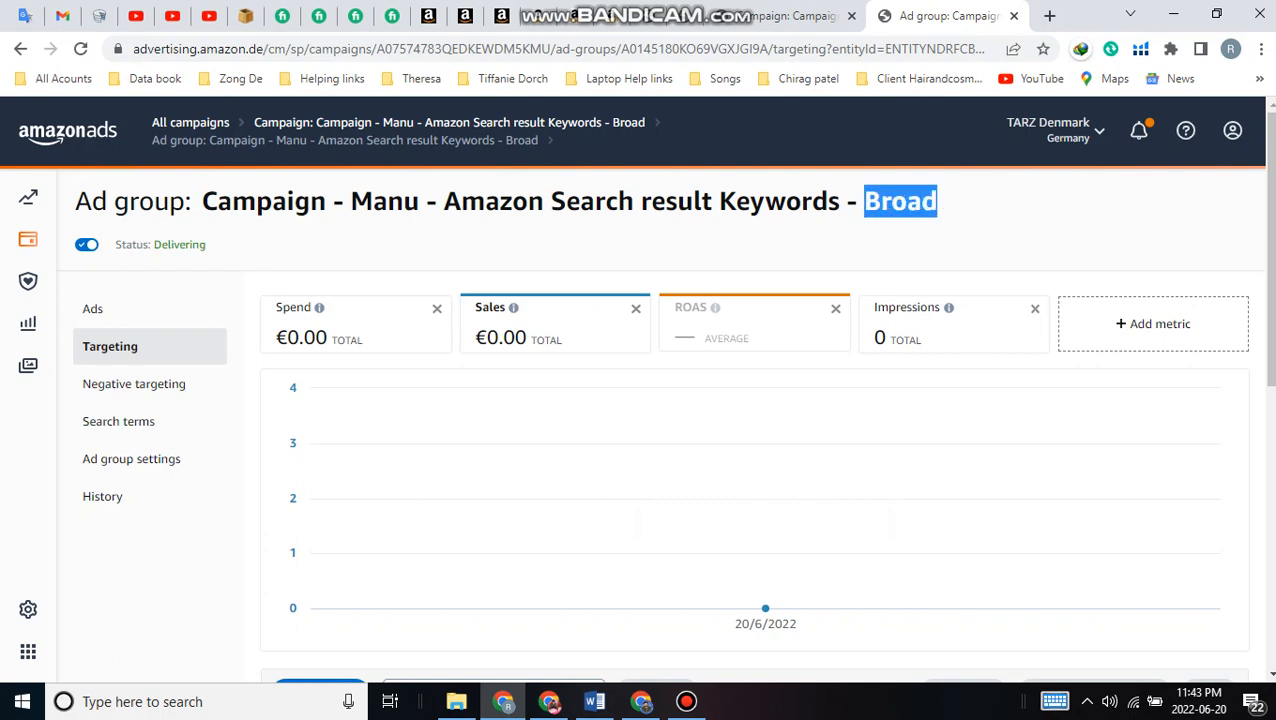